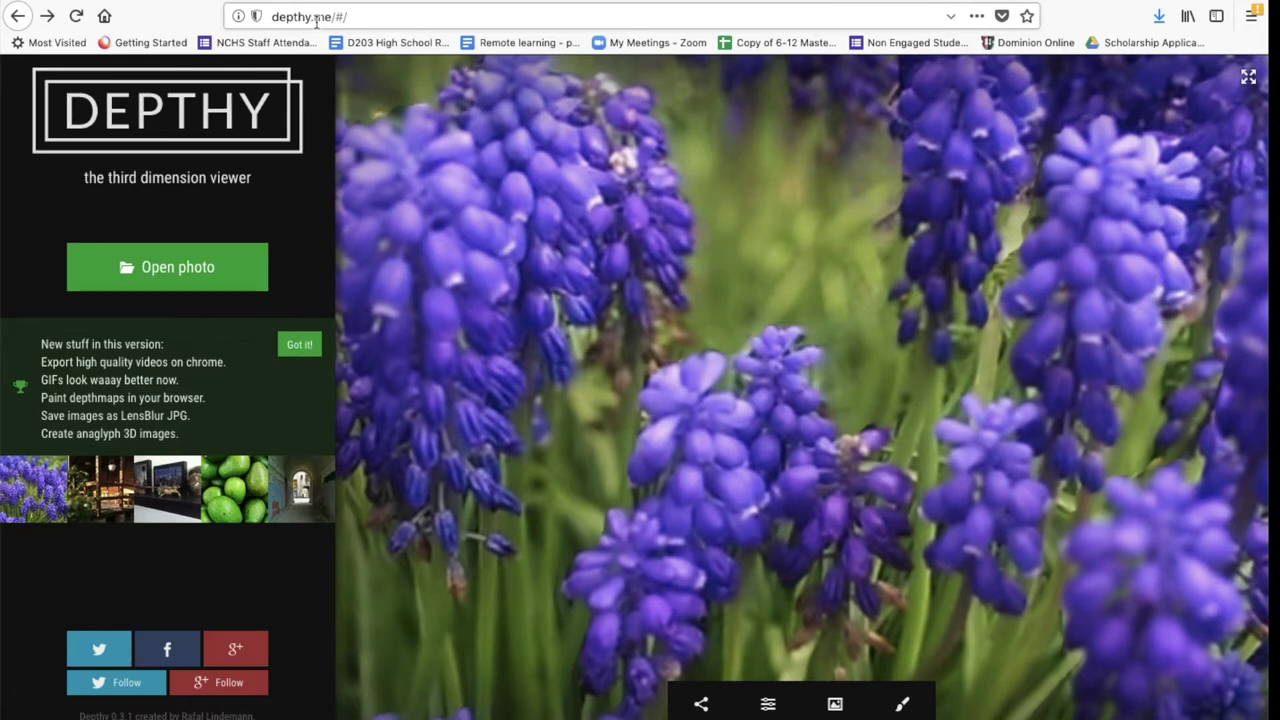
Load !Silo_LoRes.jpg from the Desktop and start drawing its depth map by hand
{"action": "left_click", "coordinate": [180, 274]}
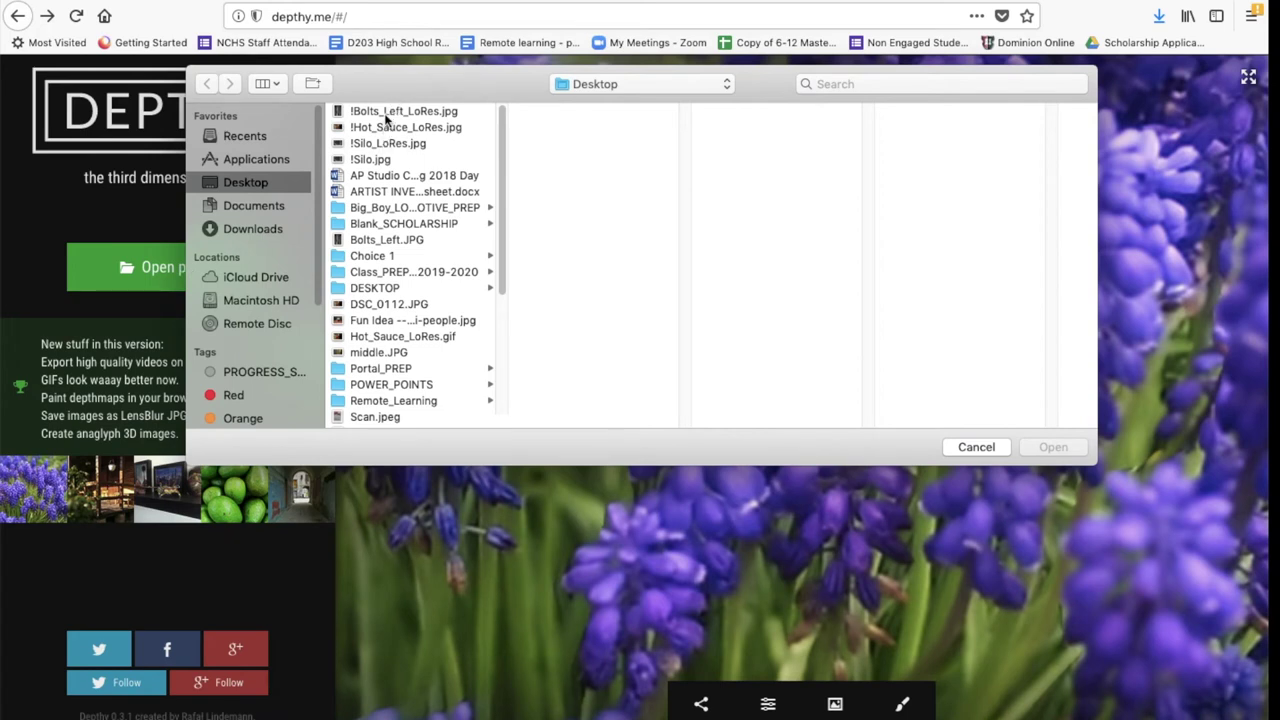
{"action": "left_click", "coordinate": [385, 128]}
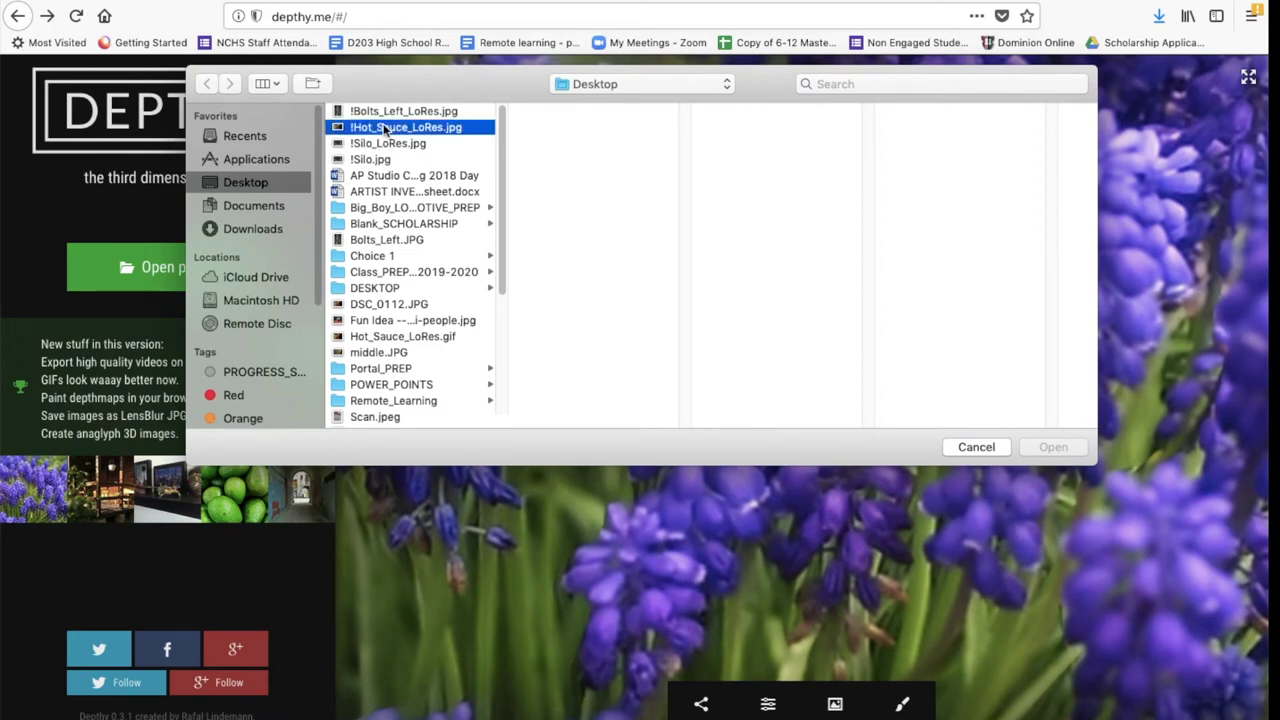
{"action": "left_click", "coordinate": [386, 145]}
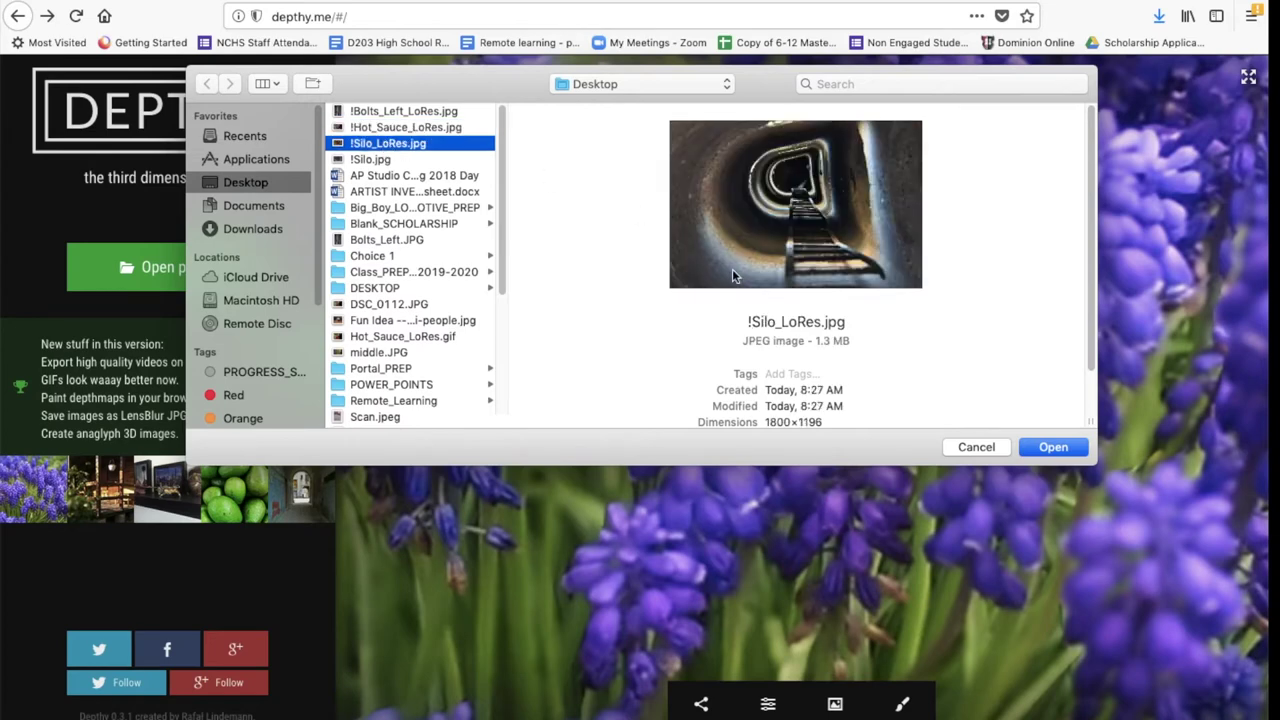
{"action": "left_click", "coordinate": [1053, 449]}
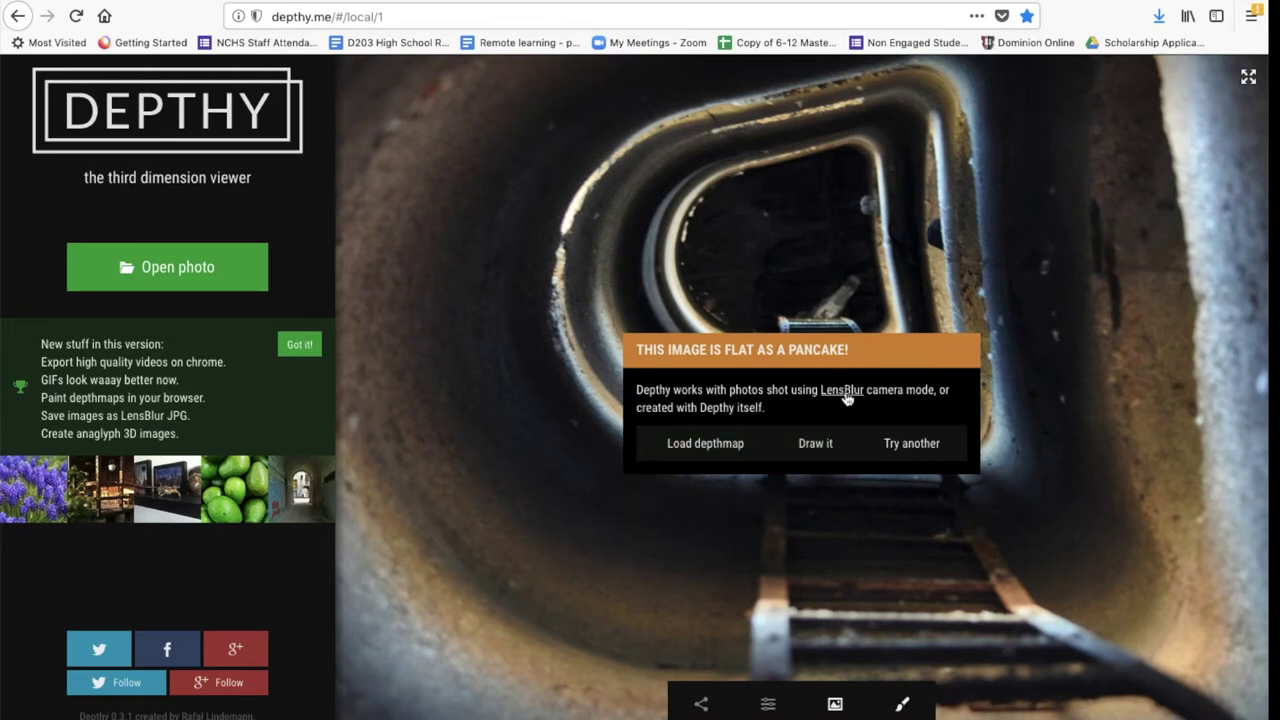
{"action": "left_click", "coordinate": [817, 450]}
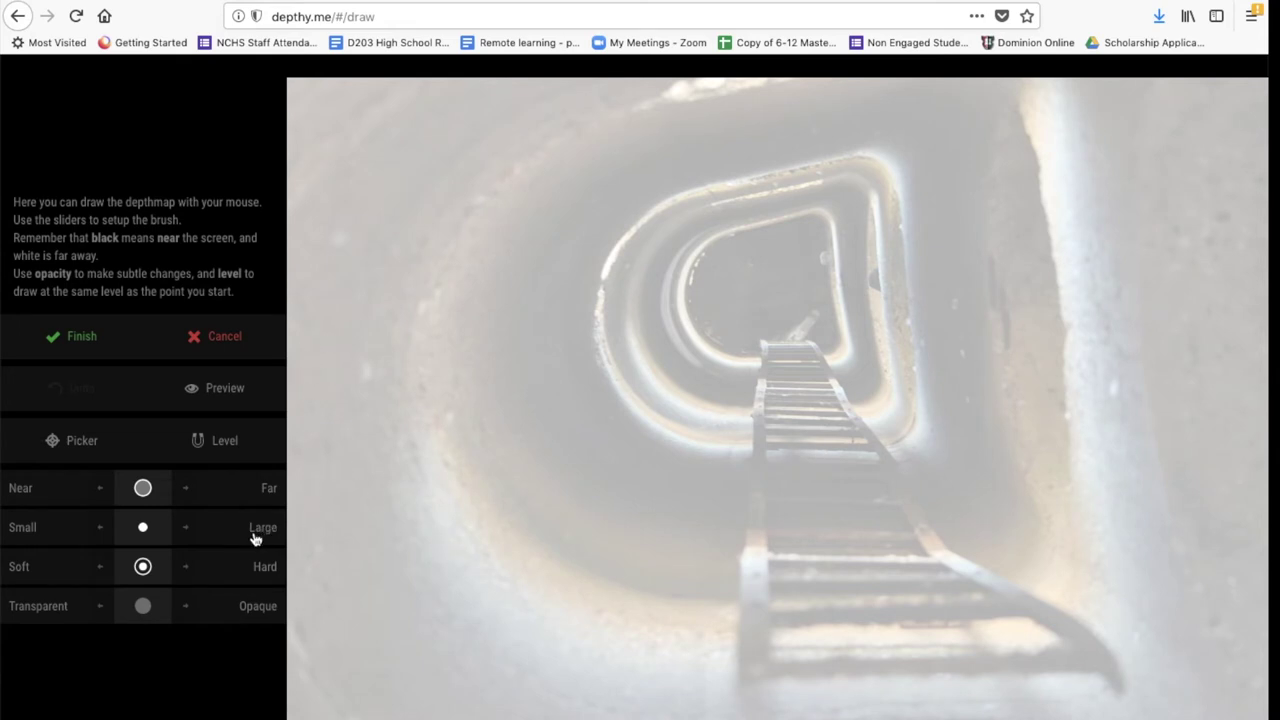
Set the depth brush all the way to Near (black)
{"action": "left_click_drag", "start_coordinate": [143, 487], "coordinate": [203, 500]}
{"action": "left_click_drag", "start_coordinate": [143, 488], "coordinate": [33, 488]}
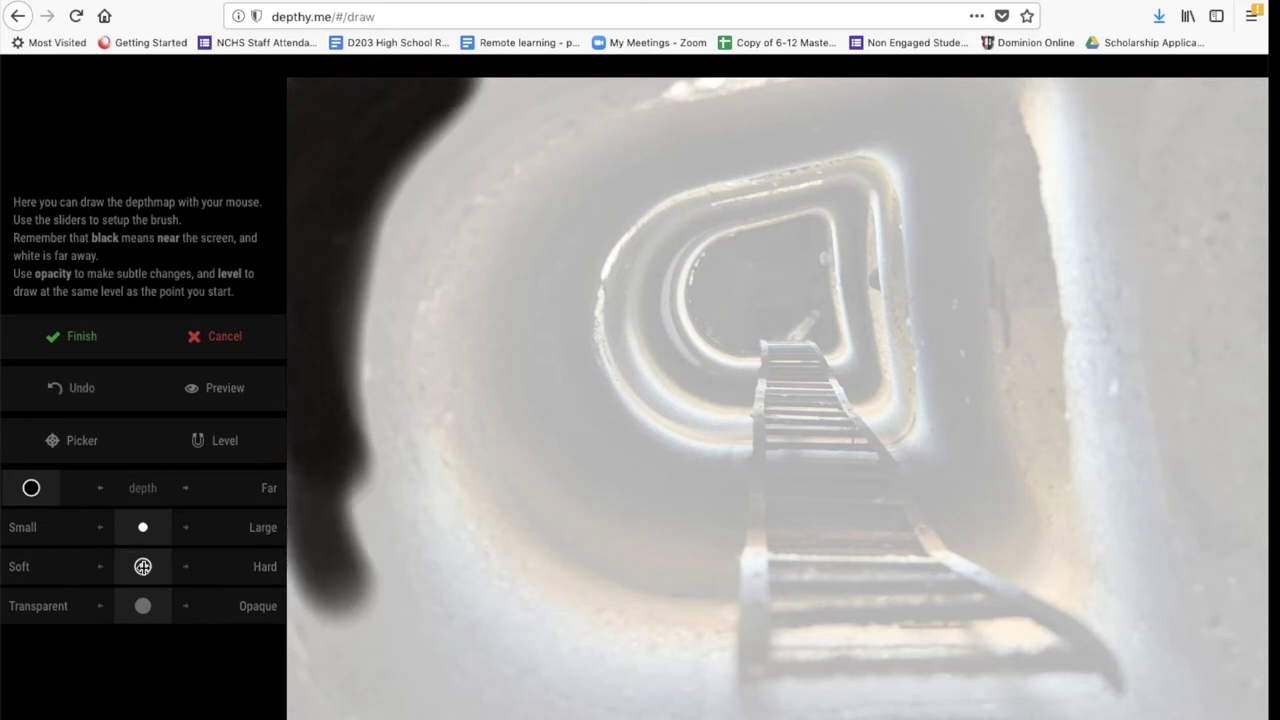
Enlarge the brush and paint the tunnel's walls and edges black as near depth
{"action": "left_click_drag", "start_coordinate": [143, 533], "coordinate": [189, 528]}
{"action": "mouse_move", "coordinate": [320, 420]}
{"action": "left_mouse_down"}
{"action": "mouse_move", "coordinate": [428, 629]}
{"action": "mouse_move", "coordinate": [329, 533]}
{"action": "mouse_move", "coordinate": [356, 663]}
{"action": "mouse_move", "coordinate": [442, 716]}
{"action": "mouse_move", "coordinate": [481, 716]}
{"action": "mouse_move", "coordinate": [325, 604]}
{"action": "mouse_move", "coordinate": [301, 426]}
{"action": "mouse_move", "coordinate": [308, 287]}
{"action": "mouse_move", "coordinate": [353, 149]}
{"action": "mouse_move", "coordinate": [493, 50]}
{"action": "left_mouse_up"}
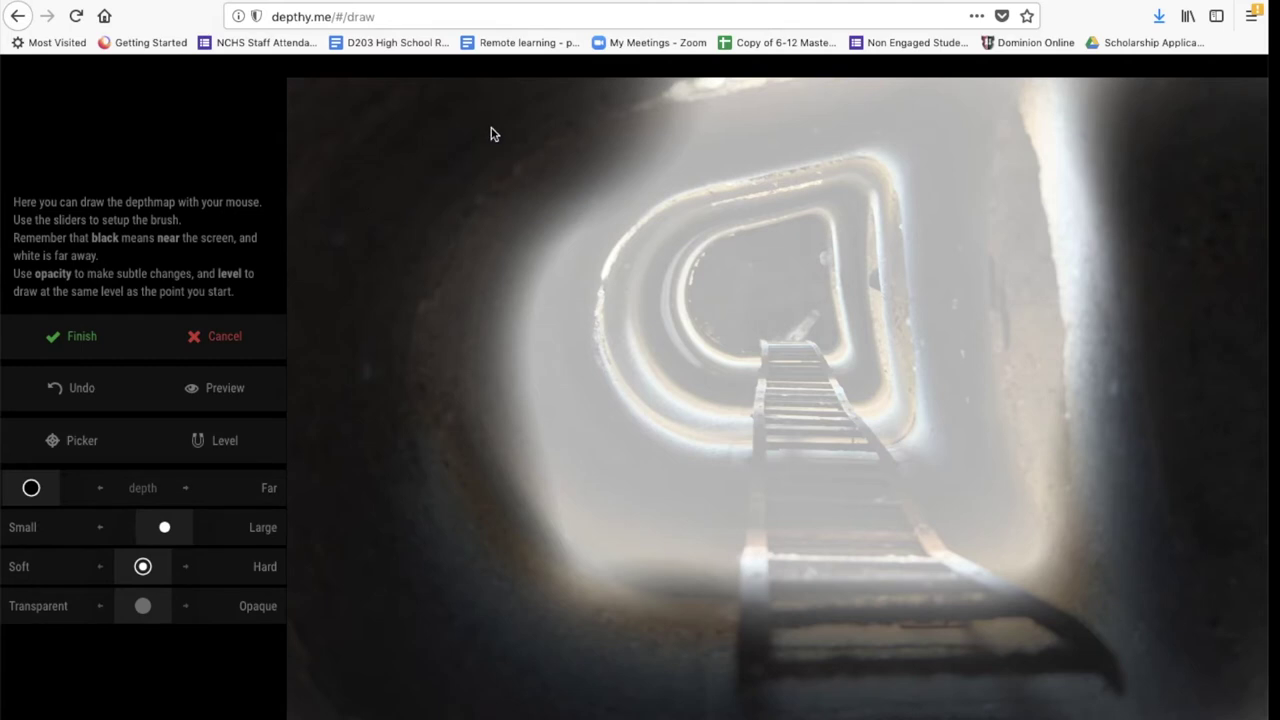
{"action": "mouse_move", "coordinate": [489, 131]}
{"action": "left_mouse_down"}
{"action": "mouse_move", "coordinate": [711, 54]}
{"action": "mouse_move", "coordinate": [837, 51]}
{"action": "mouse_move", "coordinate": [849, 65]}
{"action": "mouse_move", "coordinate": [920, 63]}
{"action": "mouse_move", "coordinate": [1055, 120]}
{"action": "mouse_move", "coordinate": [1148, 528]}
{"action": "mouse_move", "coordinate": [1146, 652]}
{"action": "mouse_move", "coordinate": [1174, 700]}
{"action": "mouse_move", "coordinate": [1250, 710]}
{"action": "mouse_move", "coordinate": [805, 714]}
{"action": "left_mouse_up"}
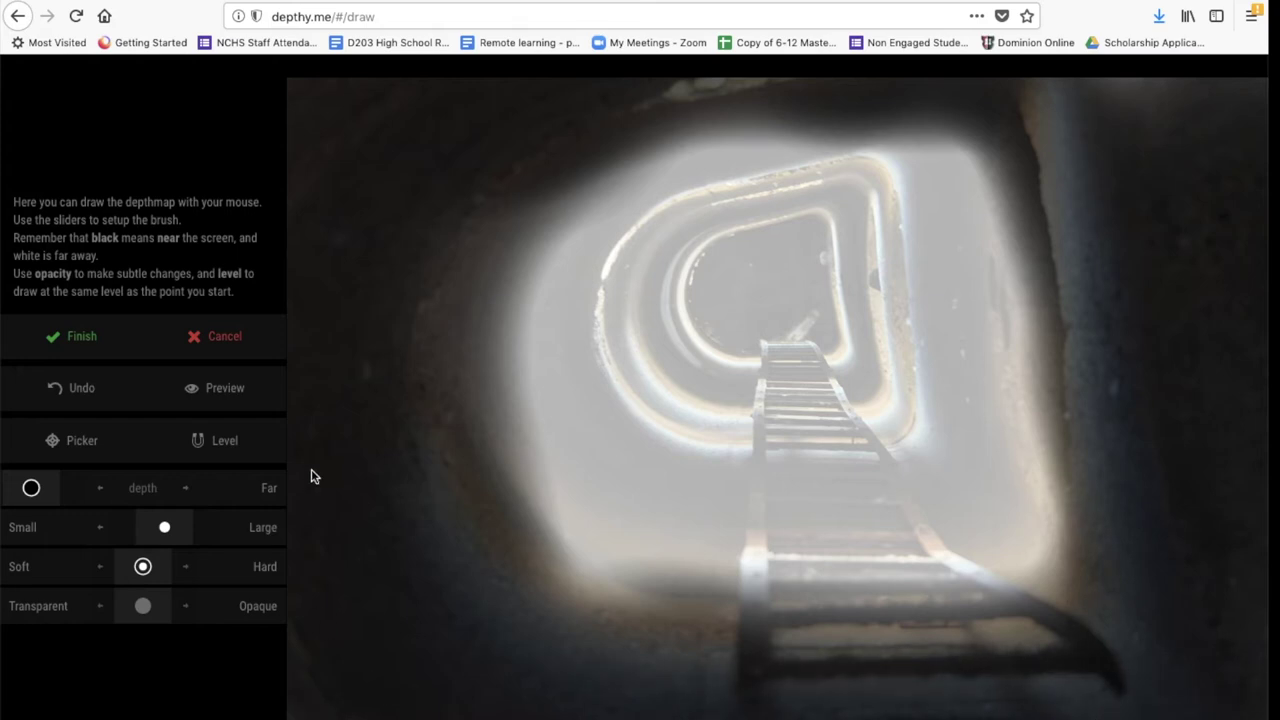
{"action": "mouse_move", "coordinate": [472, 104]}
{"action": "left_mouse_down"}
{"action": "mouse_move", "coordinate": [389, 386]}
{"action": "mouse_move", "coordinate": [392, 428]}
{"action": "left_mouse_up"}
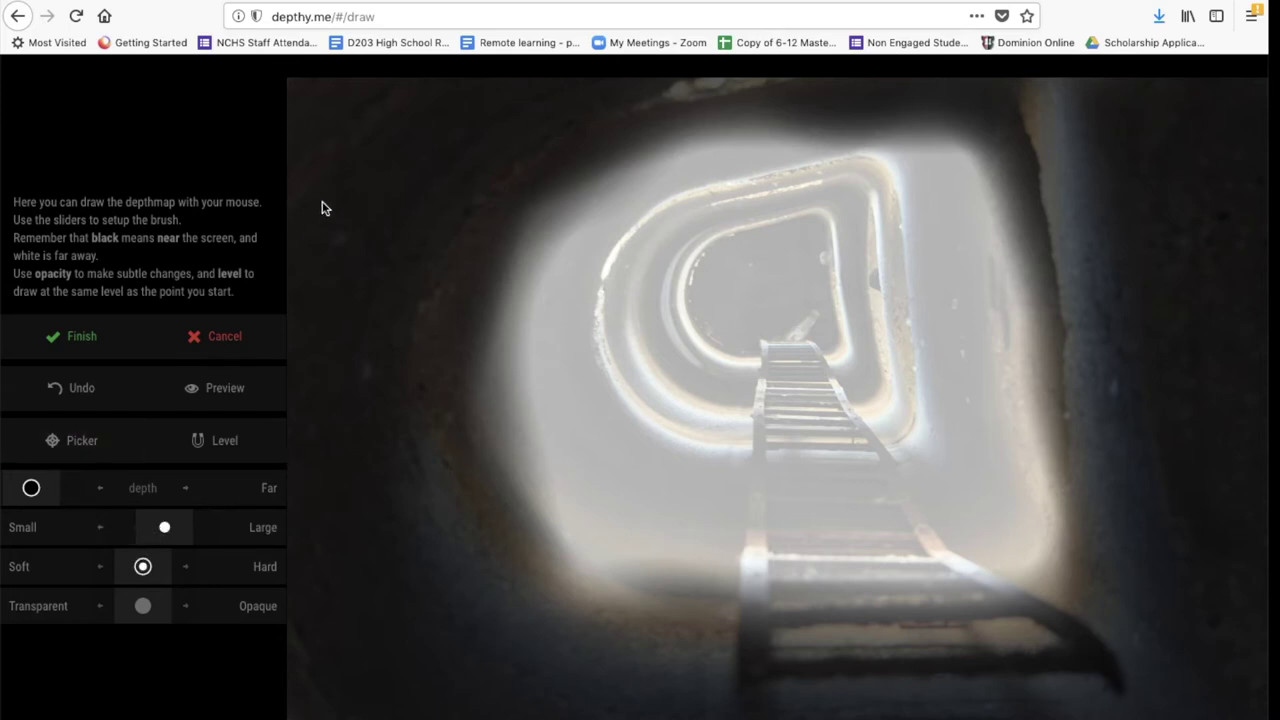
{"action": "left_click_drag", "start_coordinate": [51, 487], "coordinate": [113, 487]}
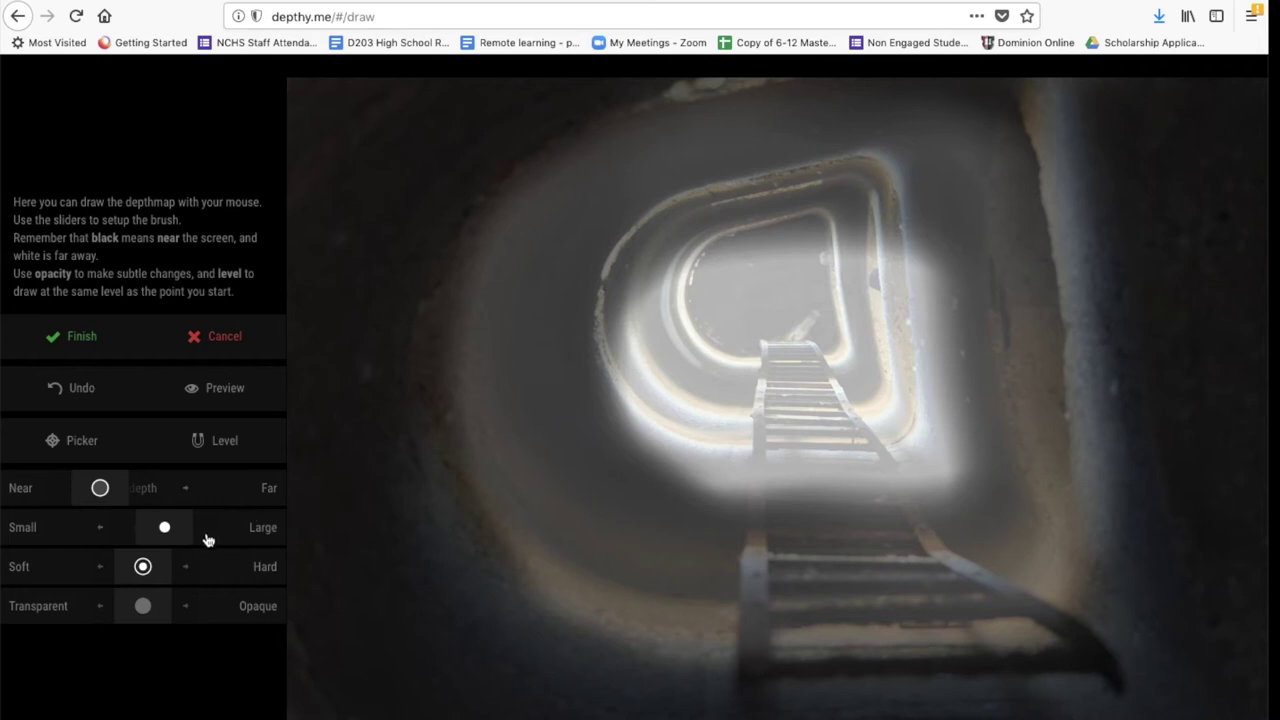
Paint the middle tunnel ring mid-grey and the central opening white so it recedes
{"action": "left_click_drag", "start_coordinate": [114, 488], "coordinate": [180, 489]}
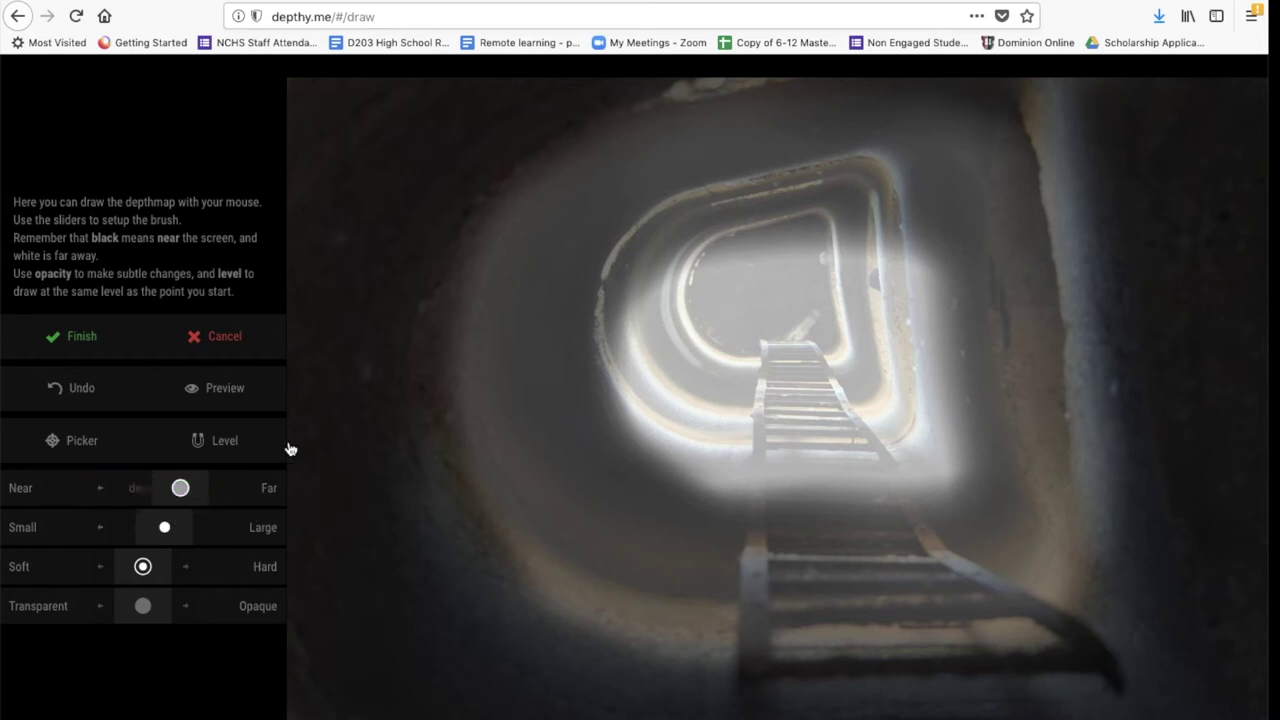
{"action": "left_click", "coordinate": [821, 297]}
{"action": "mouse_move", "coordinate": [821, 297]}
{"action": "left_mouse_down"}
{"action": "mouse_move", "coordinate": [795, 276]}
{"action": "mouse_move", "coordinate": [737, 290]}
{"action": "mouse_move", "coordinate": [698, 310]}
{"action": "mouse_move", "coordinate": [664, 355]}
{"action": "mouse_move", "coordinate": [680, 419]}
{"action": "mouse_move", "coordinate": [779, 437]}
{"action": "mouse_move", "coordinate": [862, 419]}
{"action": "mouse_move", "coordinate": [884, 340]}
{"action": "mouse_move", "coordinate": [877, 287]}
{"action": "mouse_move", "coordinate": [835, 265]}
{"action": "mouse_move", "coordinate": [689, 266]}
{"action": "mouse_move", "coordinate": [660, 293]}
{"action": "mouse_move", "coordinate": [810, 212]}
{"action": "mouse_move", "coordinate": [882, 240]}
{"action": "mouse_move", "coordinate": [786, 209]}
{"action": "mouse_move", "coordinate": [657, 266]}
{"action": "mouse_move", "coordinate": [617, 338]}
{"action": "mouse_move", "coordinate": [651, 389]}
{"action": "mouse_move", "coordinate": [637, 283]}
{"action": "mouse_move", "coordinate": [826, 206]}
{"action": "mouse_move", "coordinate": [890, 200]}
{"action": "mouse_move", "coordinate": [914, 291]}
{"action": "mouse_move", "coordinate": [917, 403]}
{"action": "mouse_move", "coordinate": [786, 431]}
{"action": "mouse_move", "coordinate": [676, 425]}
{"action": "mouse_move", "coordinate": [620, 357]}
{"action": "mouse_move", "coordinate": [629, 297]}
{"action": "left_mouse_up"}
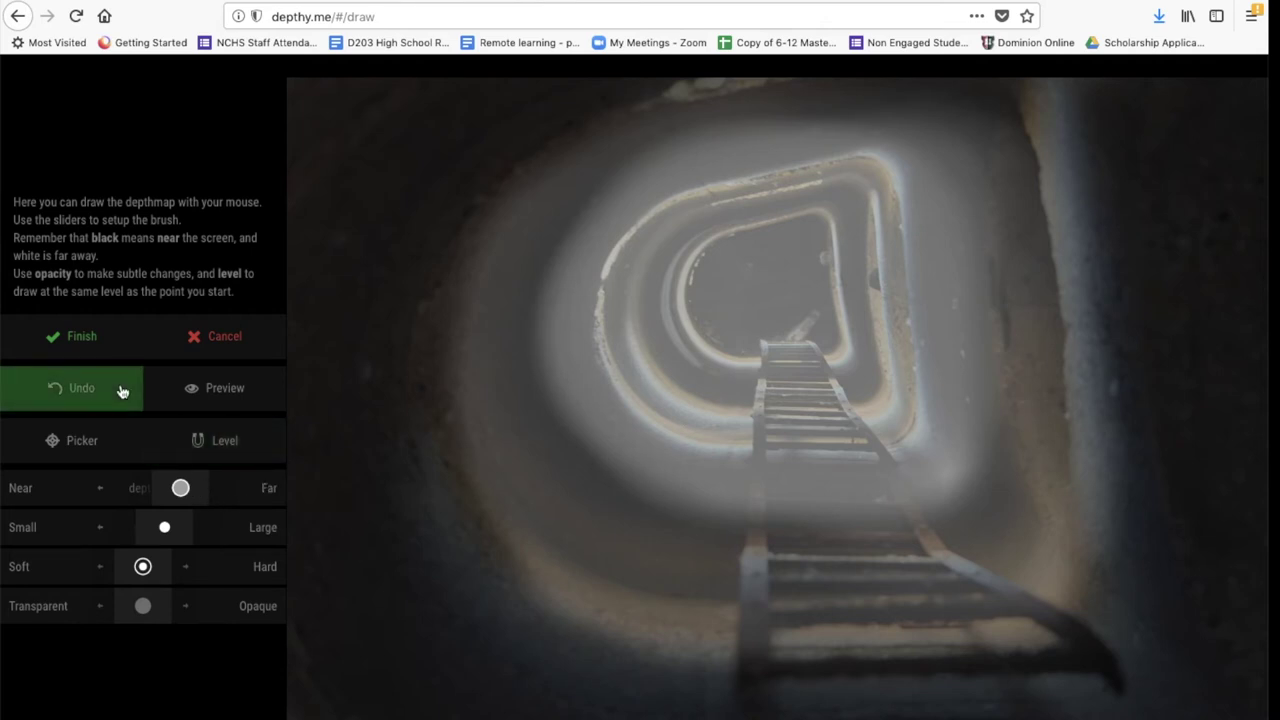
{"action": "left_click_drag", "start_coordinate": [181, 489], "coordinate": [257, 488]}
{"action": "mouse_move", "coordinate": [746, 313]}
{"action": "left_mouse_down"}
{"action": "mouse_move", "coordinate": [766, 318]}
{"action": "mouse_move", "coordinate": [786, 282]}
{"action": "mouse_move", "coordinate": [755, 302]}
{"action": "mouse_move", "coordinate": [791, 328]}
{"action": "mouse_move", "coordinate": [770, 314]}
{"action": "mouse_move", "coordinate": [780, 283]}
{"action": "mouse_move", "coordinate": [776, 322]}
{"action": "left_mouse_up"}
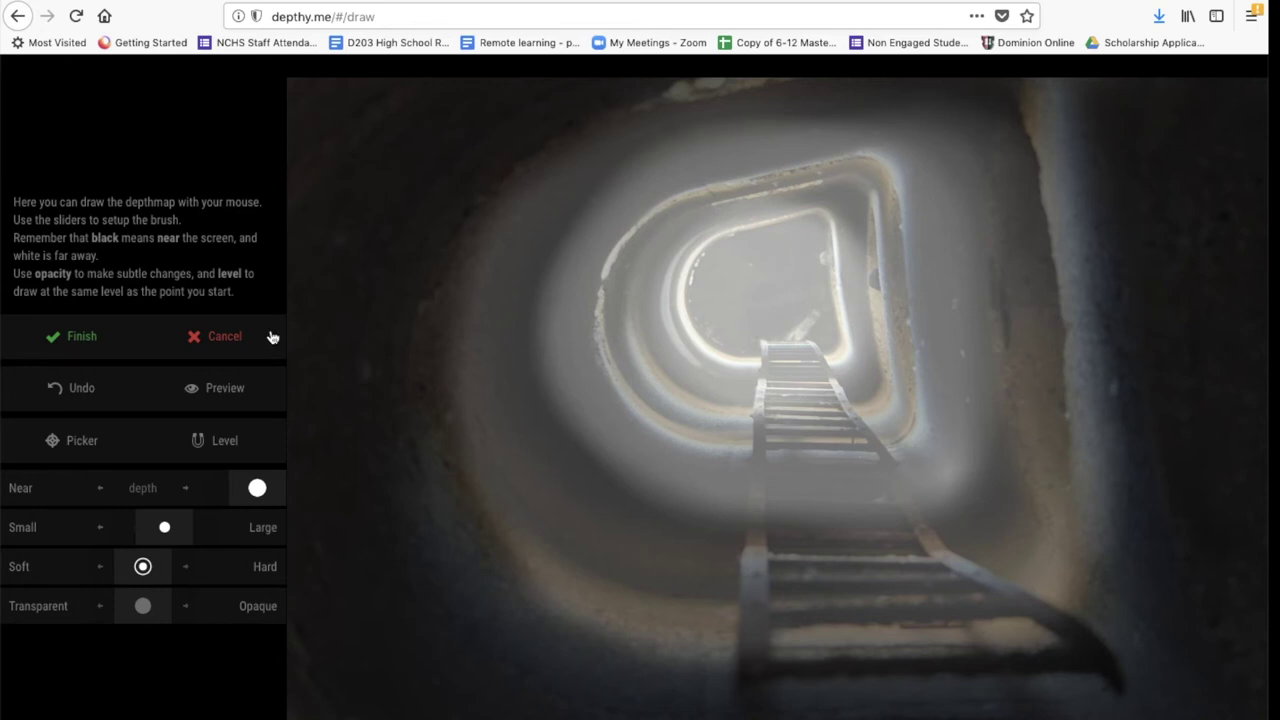
Apply the painted depthmap and view it in the image properties panel
{"action": "left_click", "coordinate": [77, 337]}
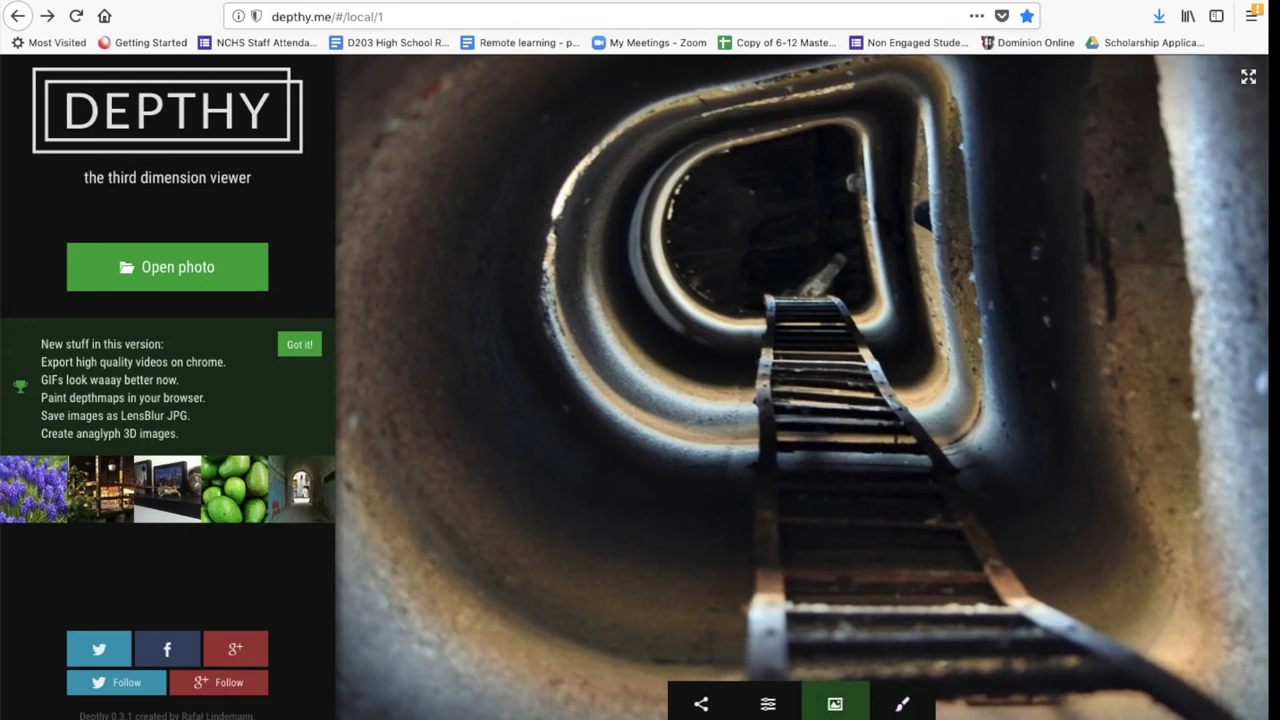
{"action": "left_click", "coordinate": [835, 704]}
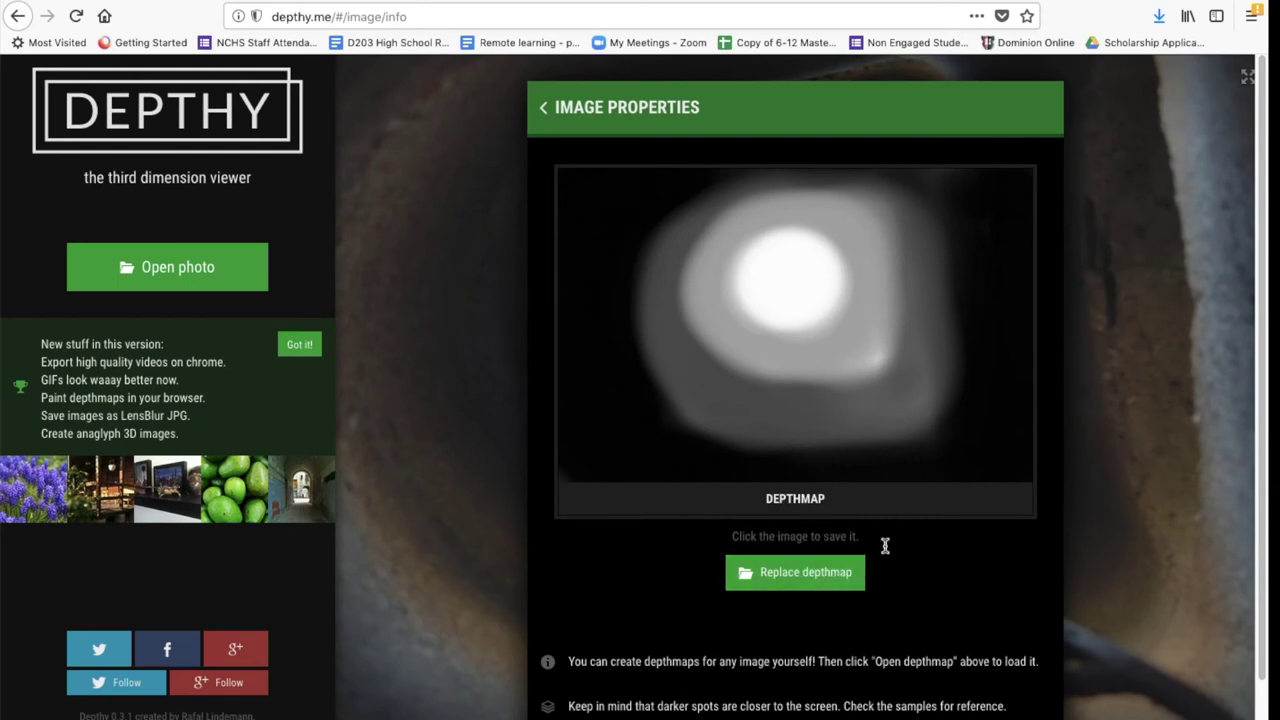
{"action": "scroll", "coordinate": [1012, 651], "scroll_direction": "down", "scroll_amount": 1}
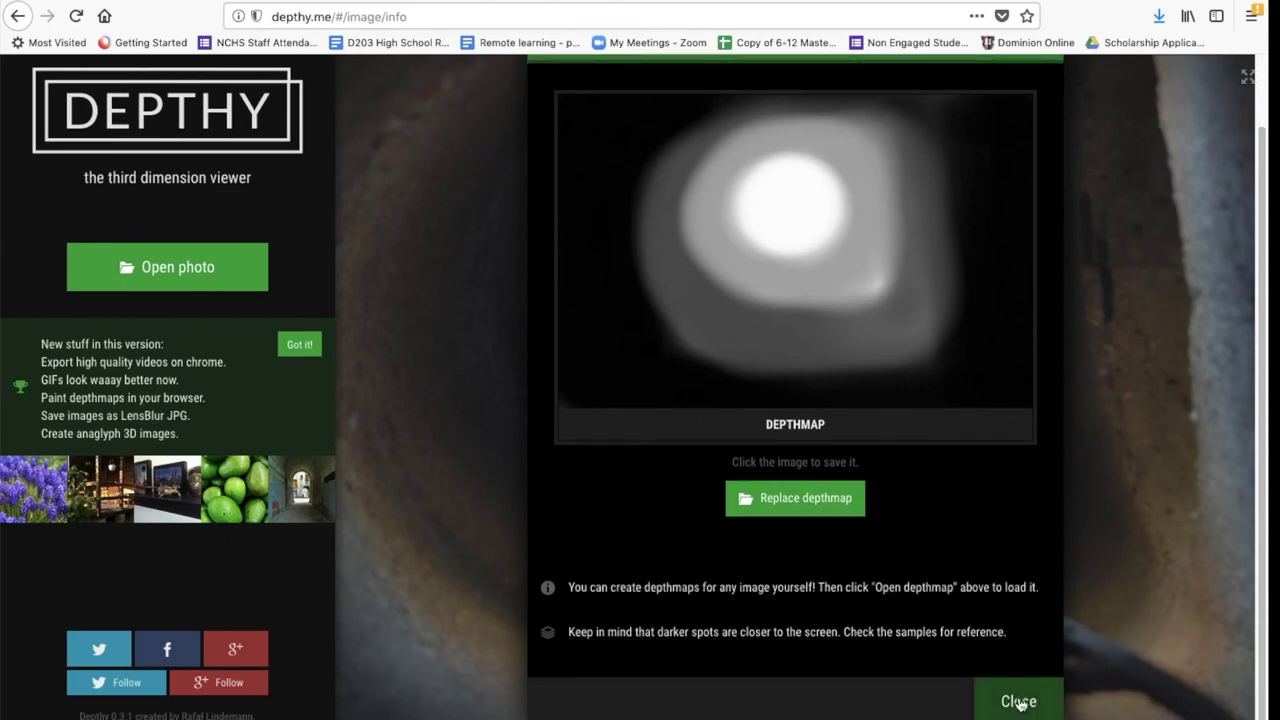
{"action": "left_click", "coordinate": [1019, 703]}
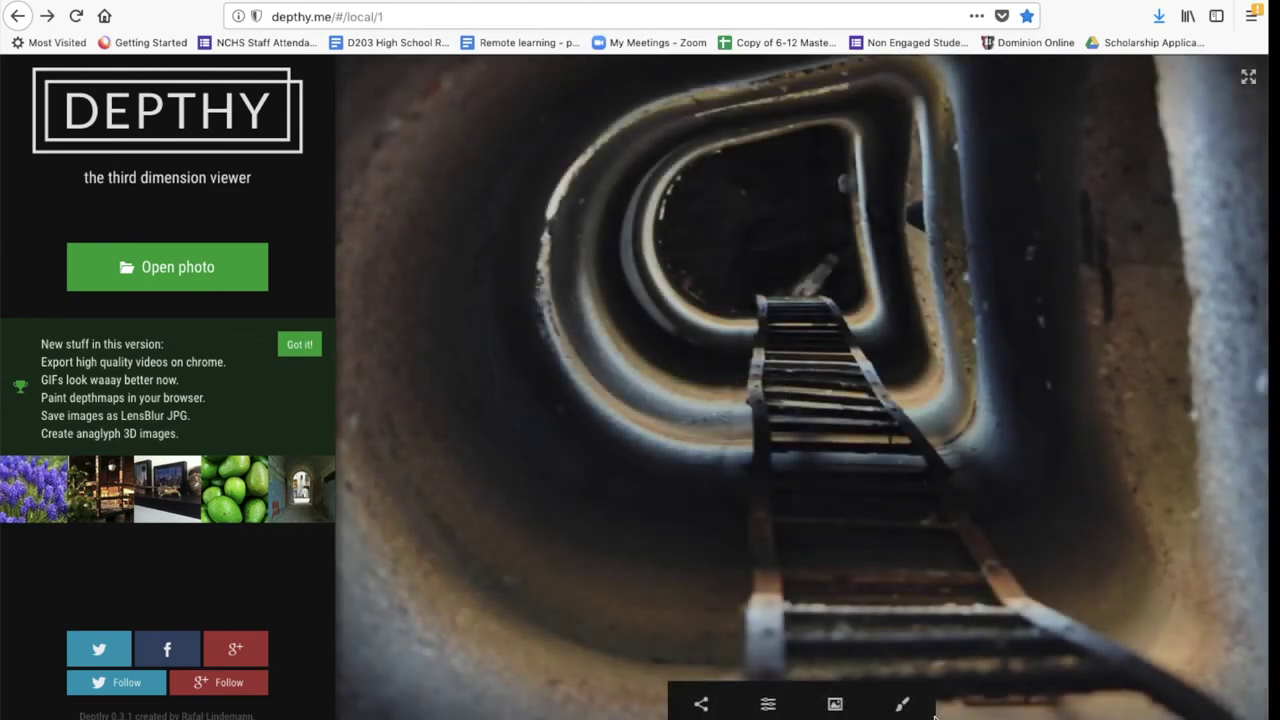
Set the parallax motion strength to Dramatic after trying Calm
{"action": "left_click", "coordinate": [771, 710]}
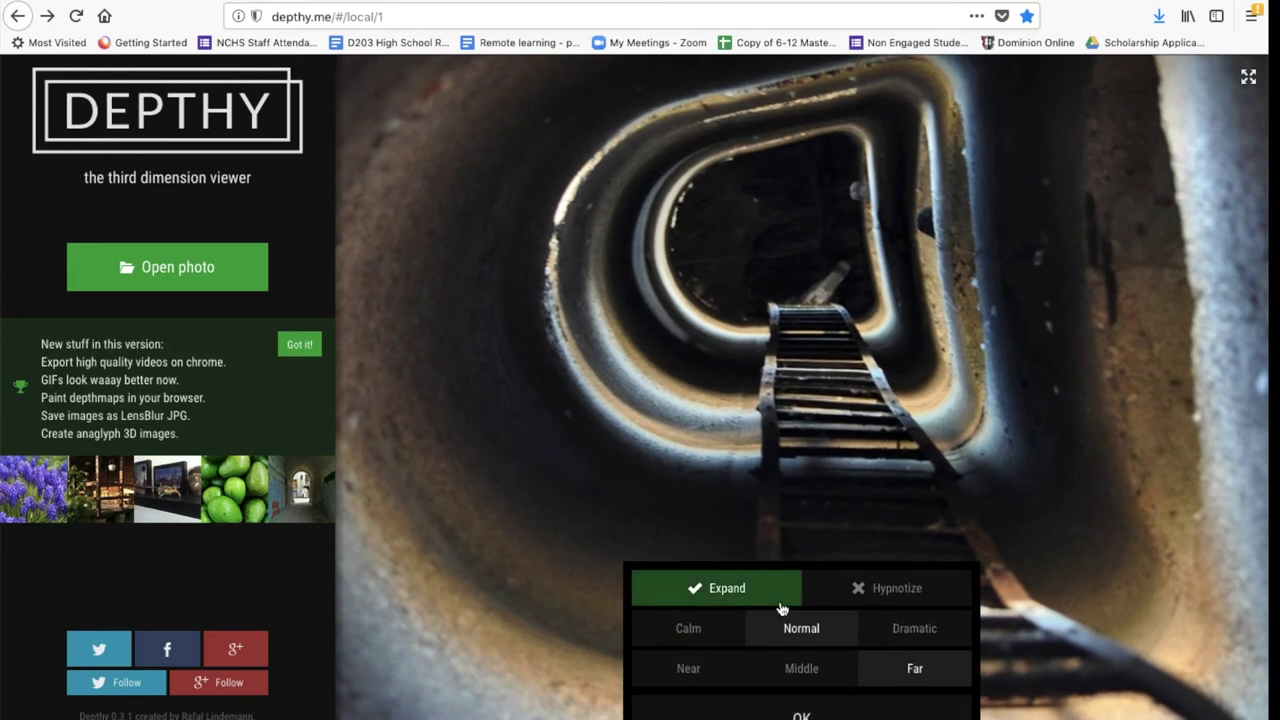
{"action": "left_click", "coordinate": [697, 630]}
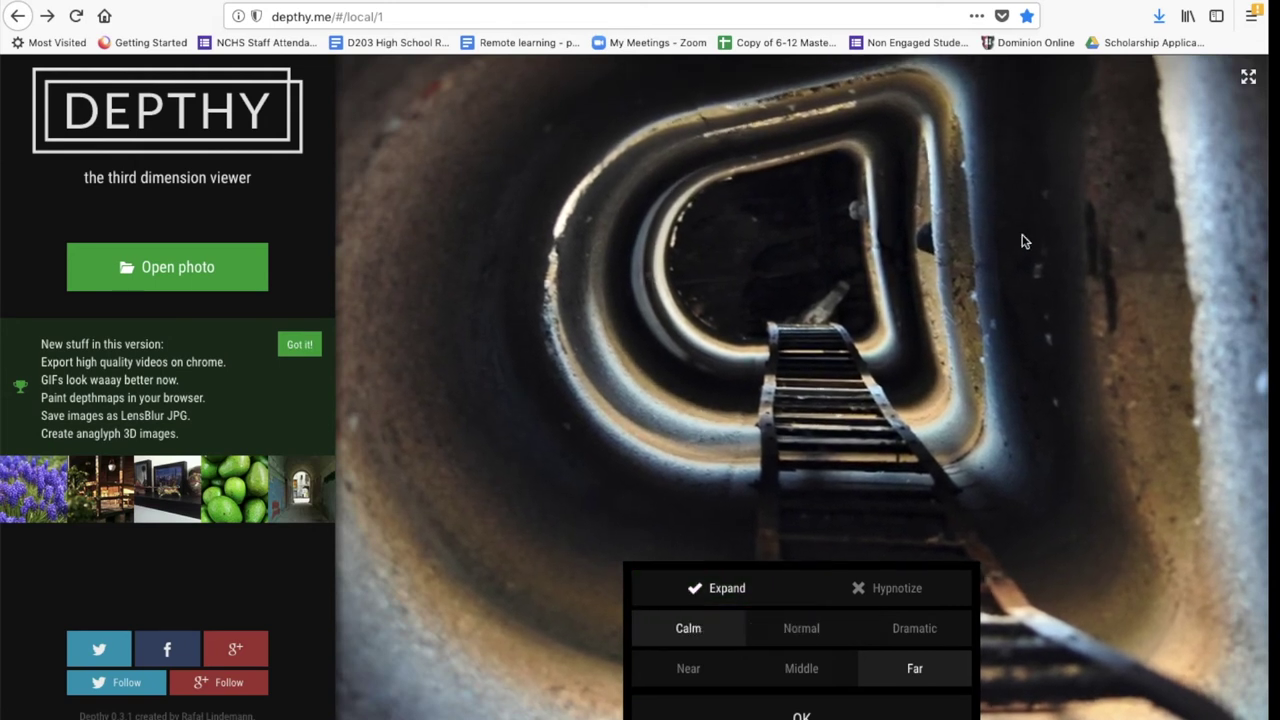
{"action": "left_click", "coordinate": [928, 630]}
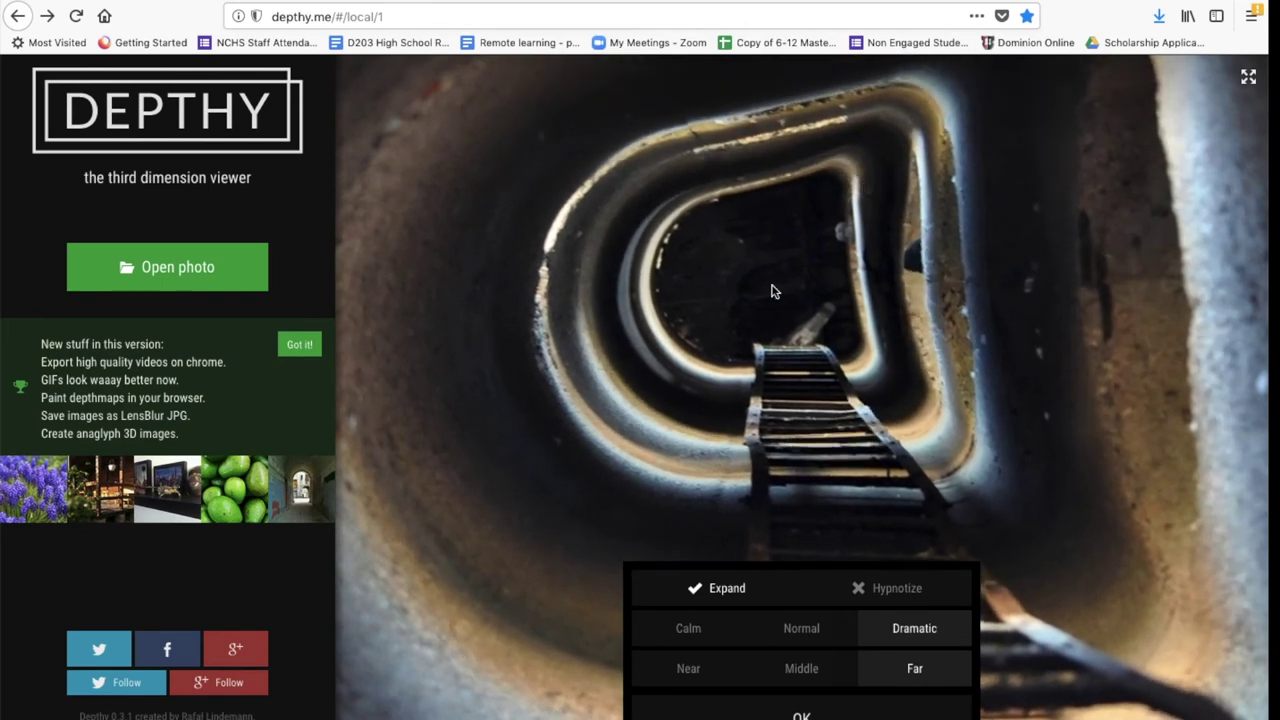
Try Near and Far focus, then set the parallax focus to Middle depth
{"action": "left_click", "coordinate": [705, 668]}
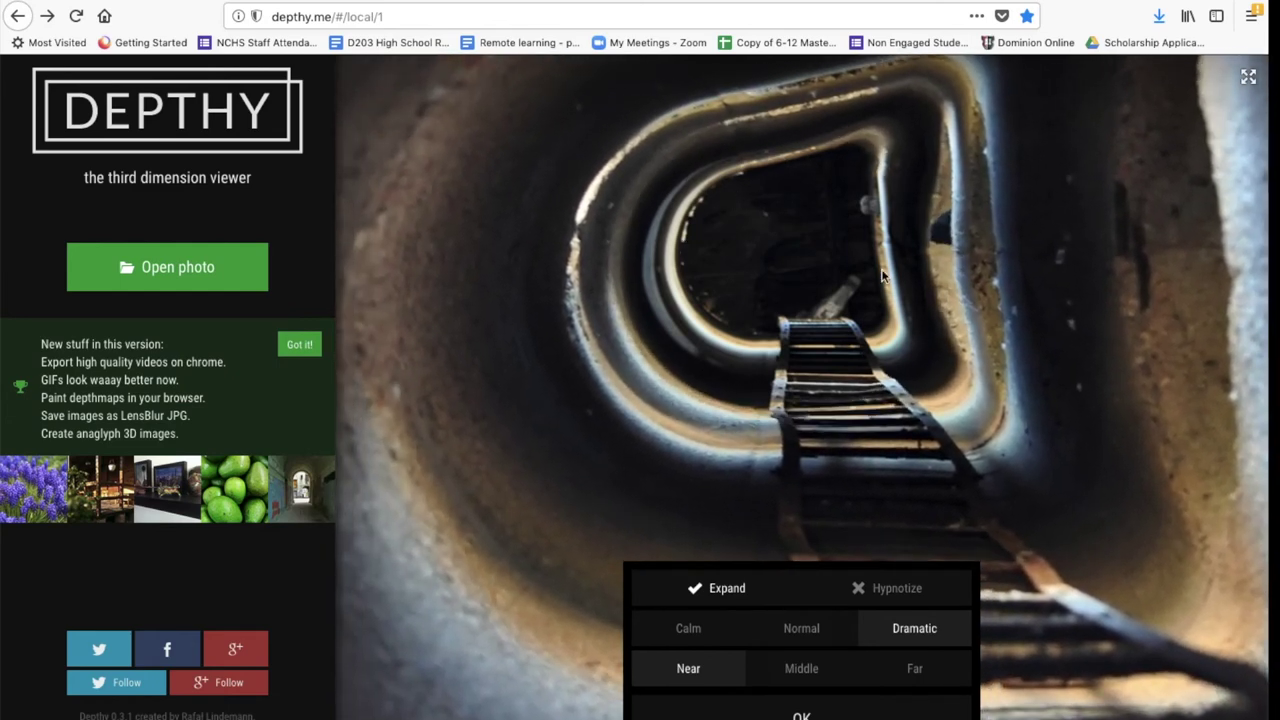
{"action": "left_click", "coordinate": [914, 668]}
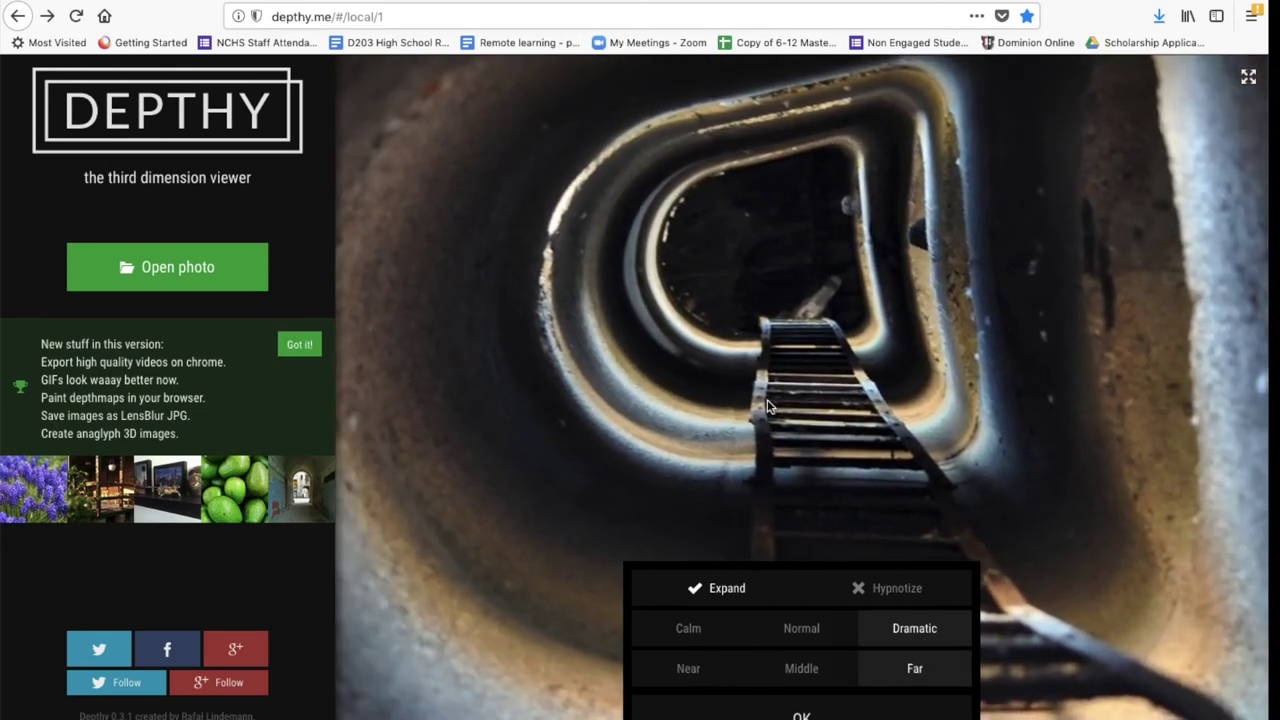
{"action": "left_click", "coordinate": [680, 675]}
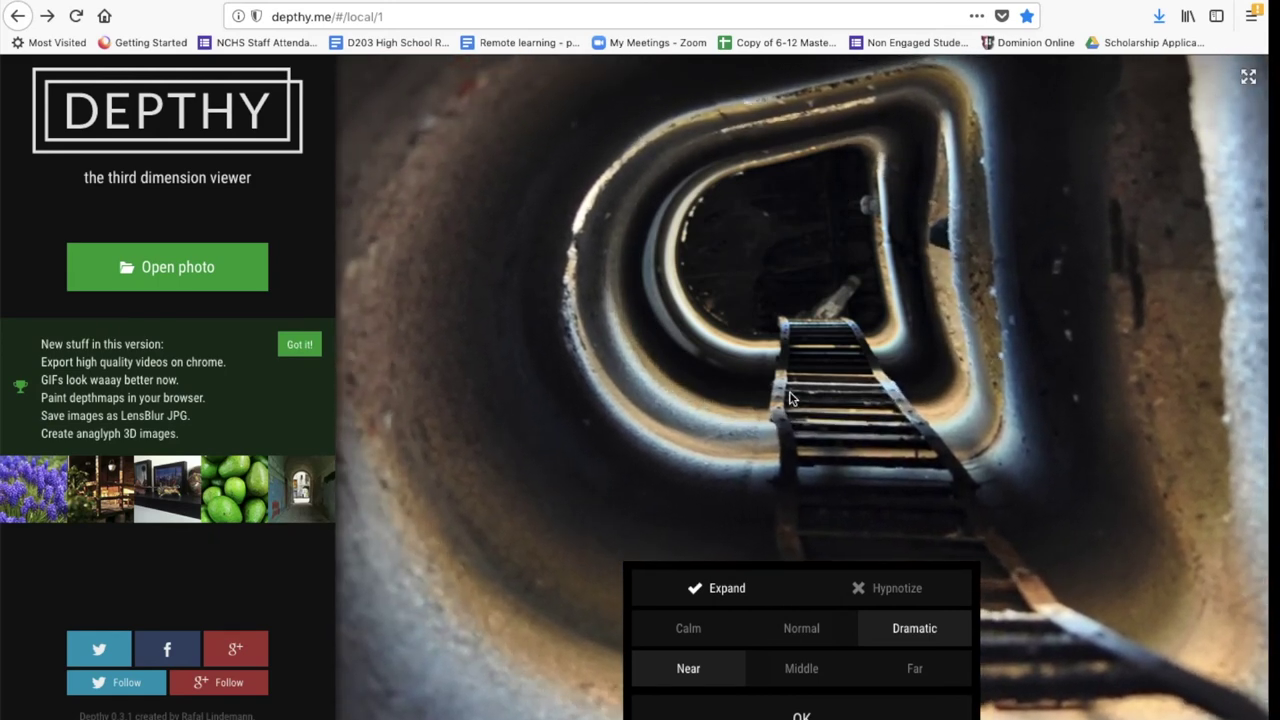
{"action": "left_click", "coordinate": [912, 676]}
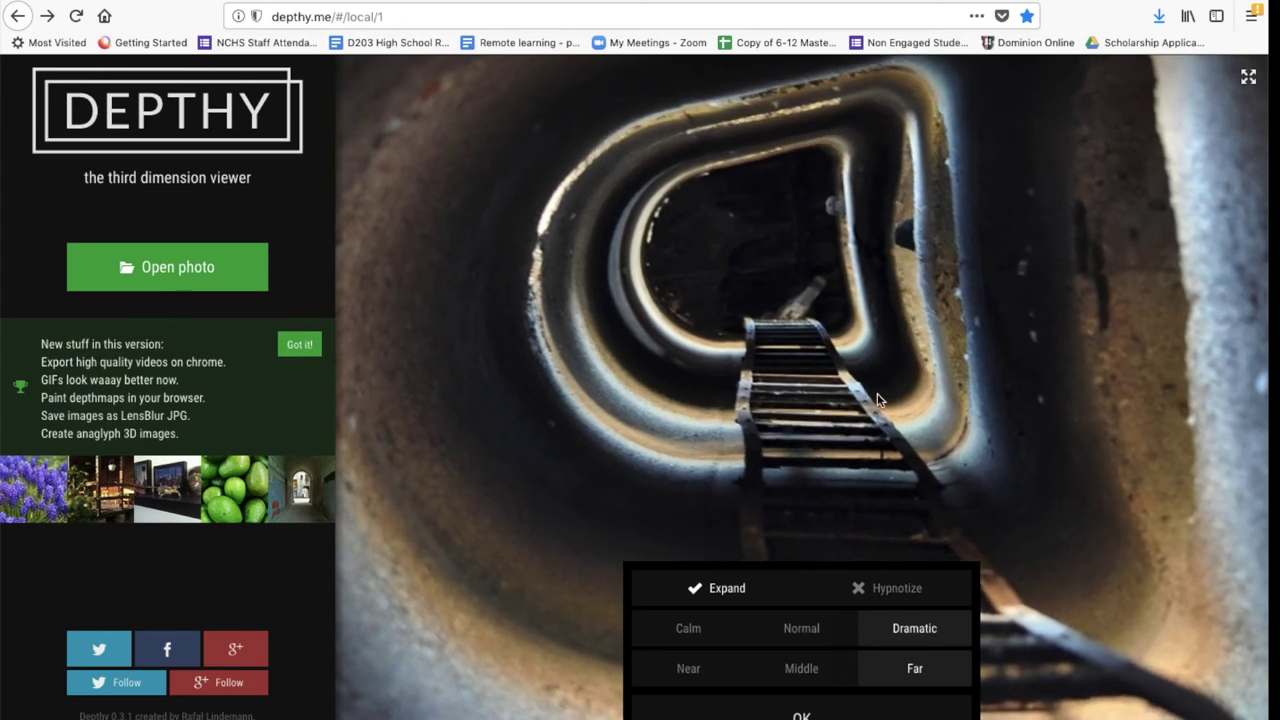
{"action": "left_click", "coordinate": [808, 672]}
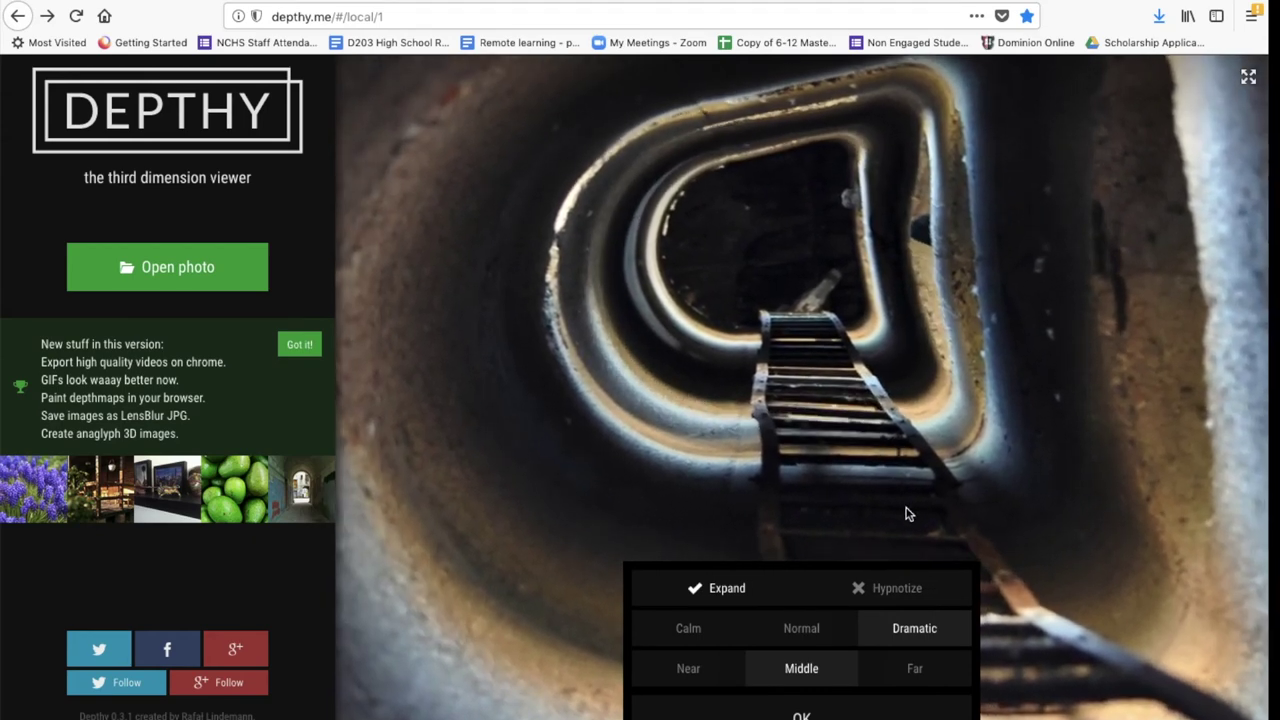
Turn on Hypnotize and set its motion to Circular after trying Vertical
{"action": "left_click", "coordinate": [890, 588]}
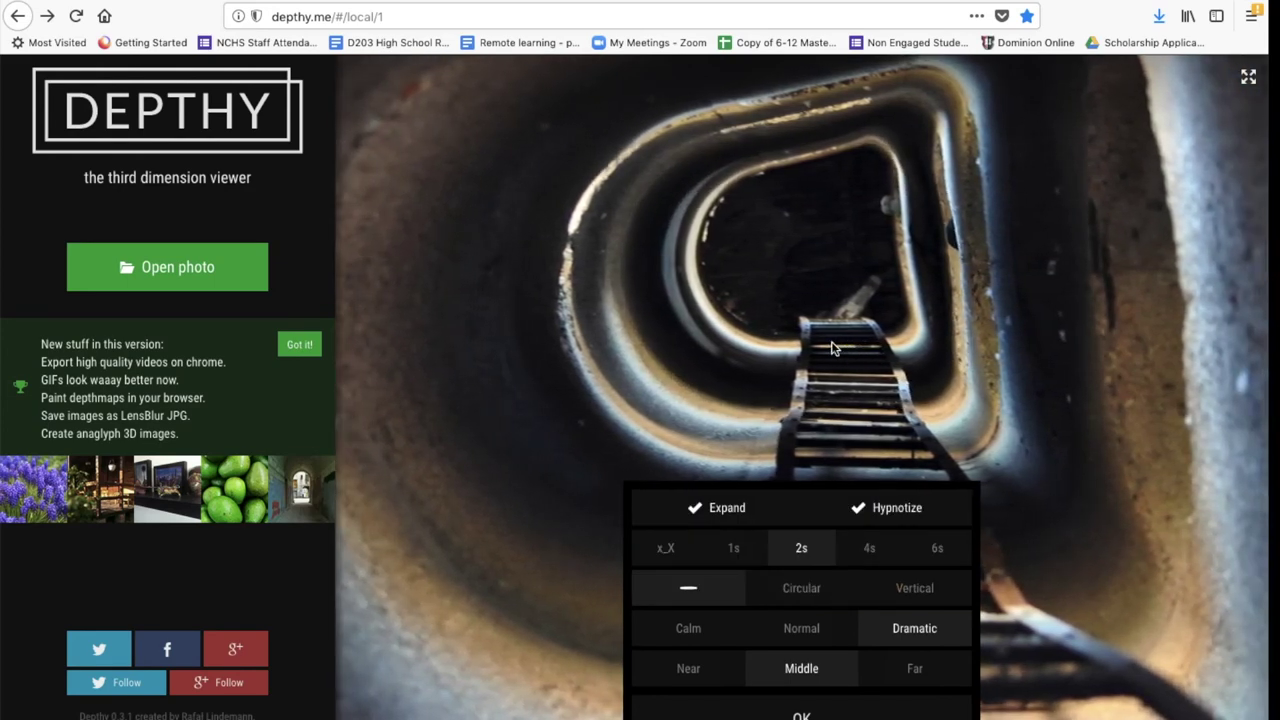
{"action": "left_click", "coordinate": [906, 600]}
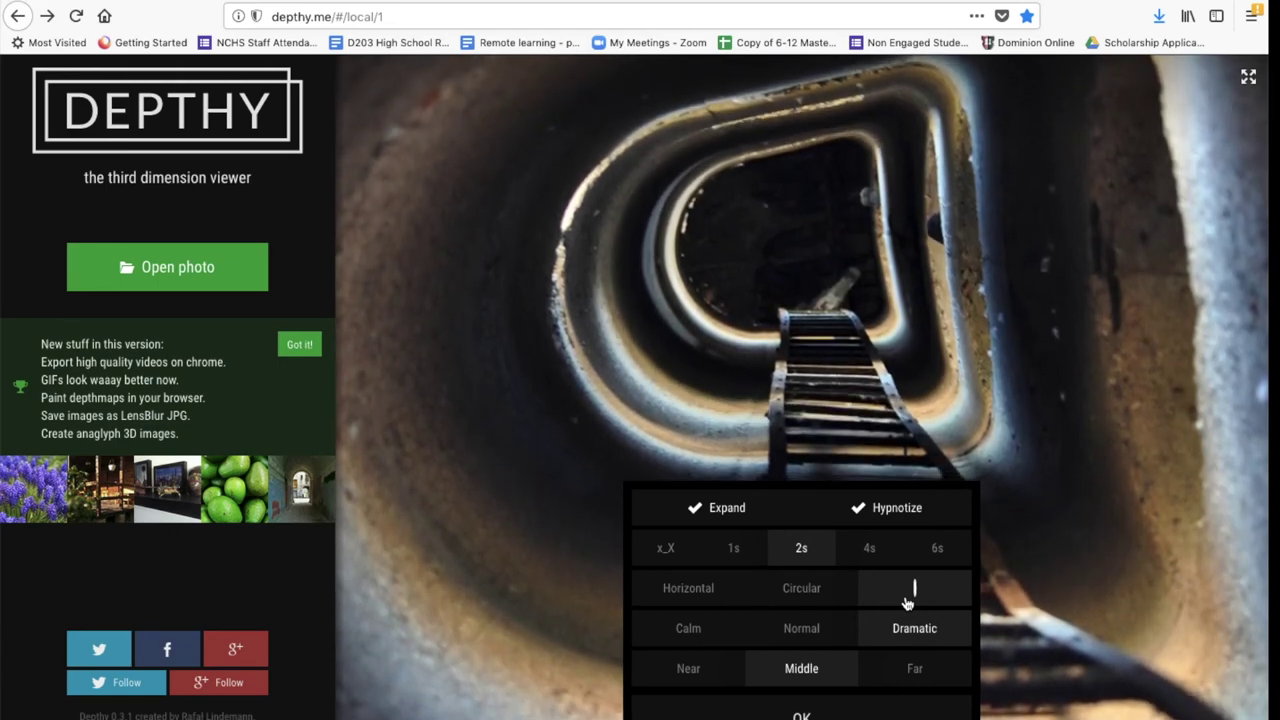
{"action": "left_click", "coordinate": [812, 596]}
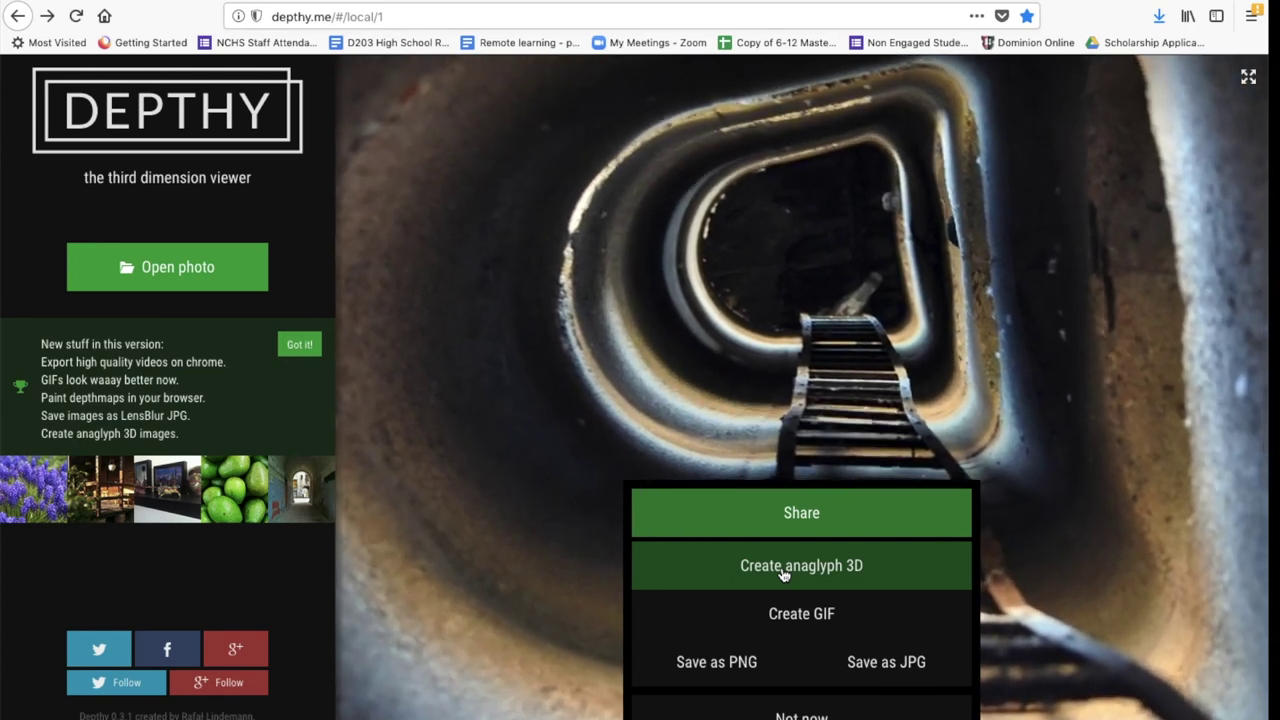
Create a red-cyan anaglyph 3D version of the silo photo
{"action": "left_click", "coordinate": [784, 572]}
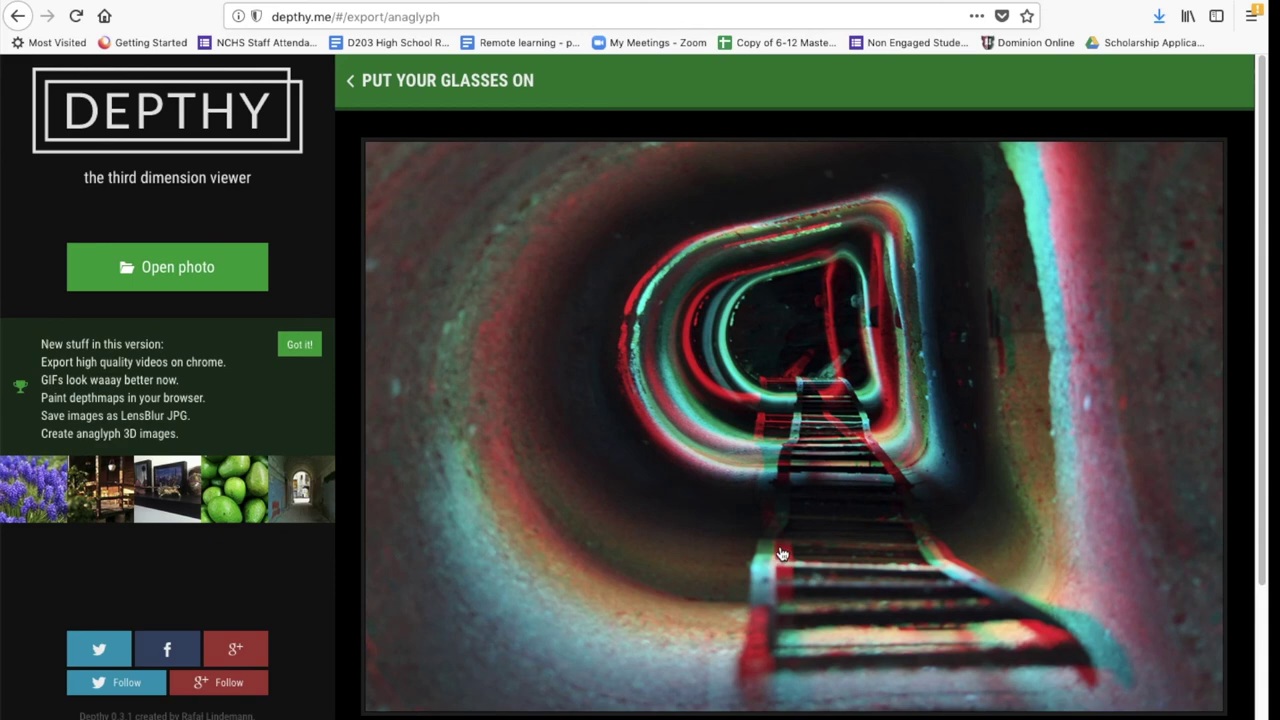
Scroll through the anaglyph preview, then return to the photo's export choices
{"action": "scroll", "coordinate": [783, 553], "scroll_direction": "down", "scroll_amount": 2}
{"action": "scroll", "coordinate": [783, 553], "scroll_direction": "down", "scroll_amount": 1}
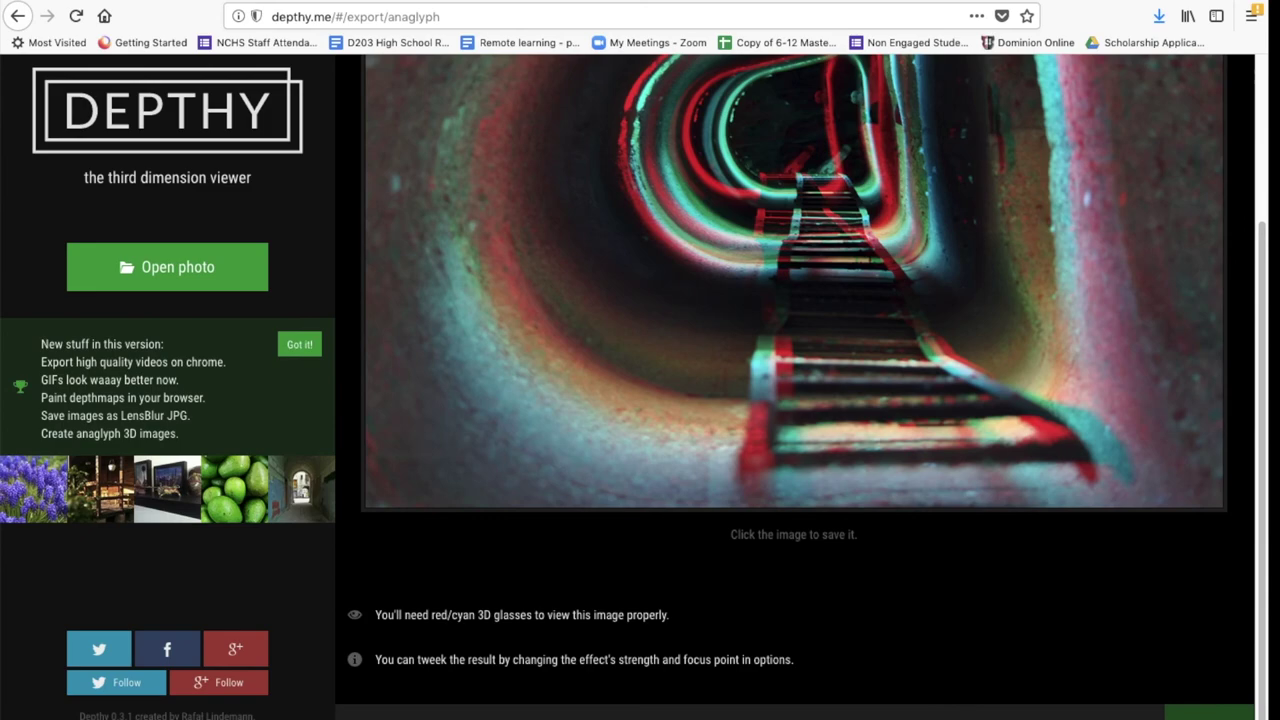
{"action": "left_click", "coordinate": [1166, 710]}
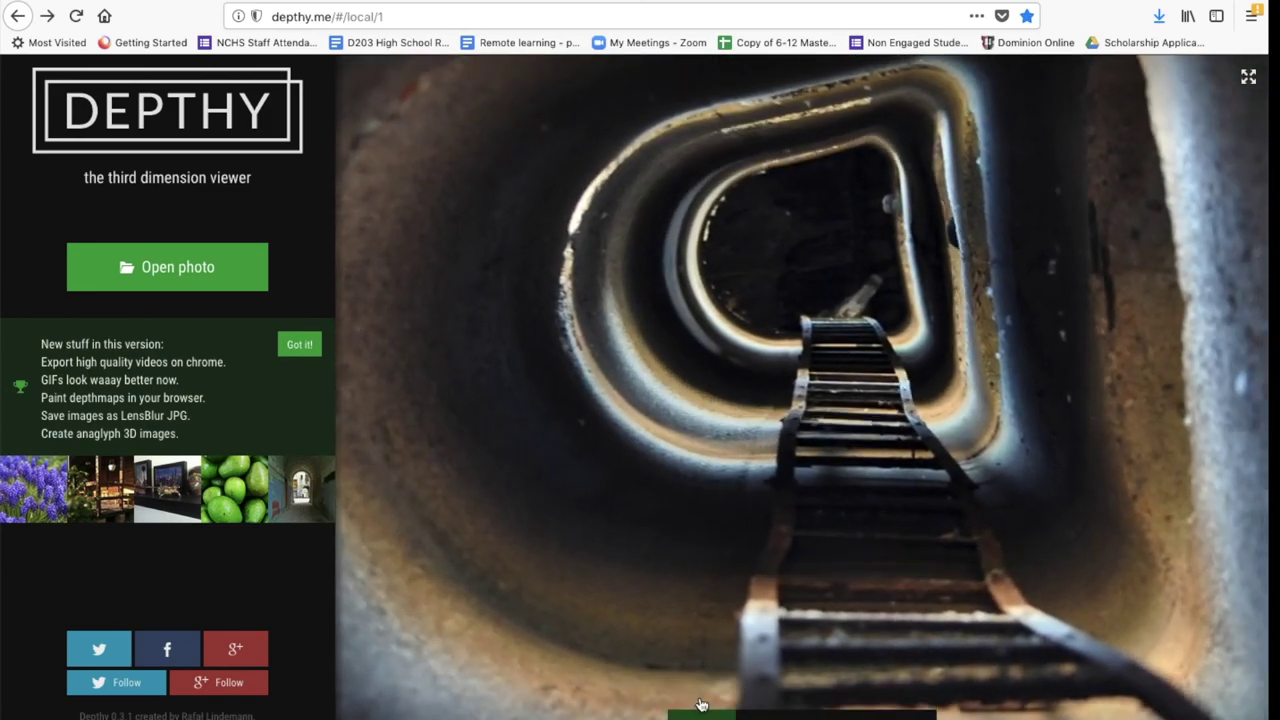
{"action": "left_click", "coordinate": [701, 703]}
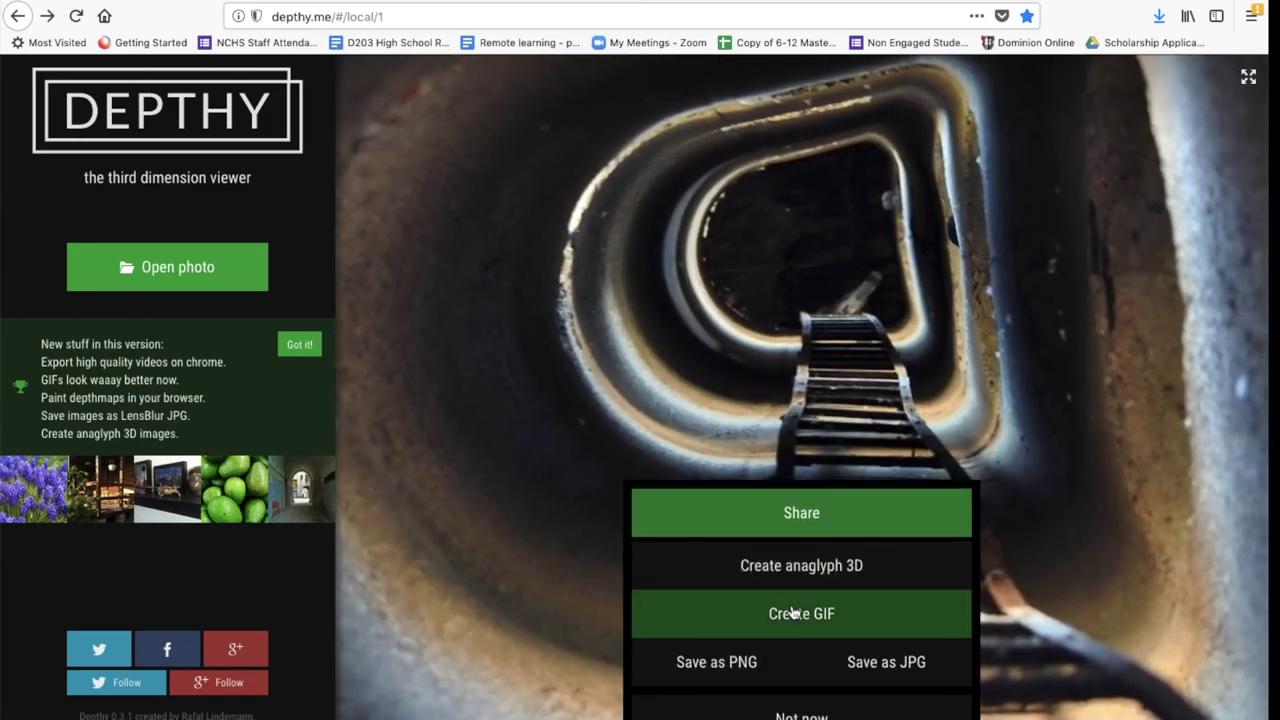
Generate a Large animated GIF after reviewing its customized settings
{"action": "left_click", "coordinate": [790, 613]}
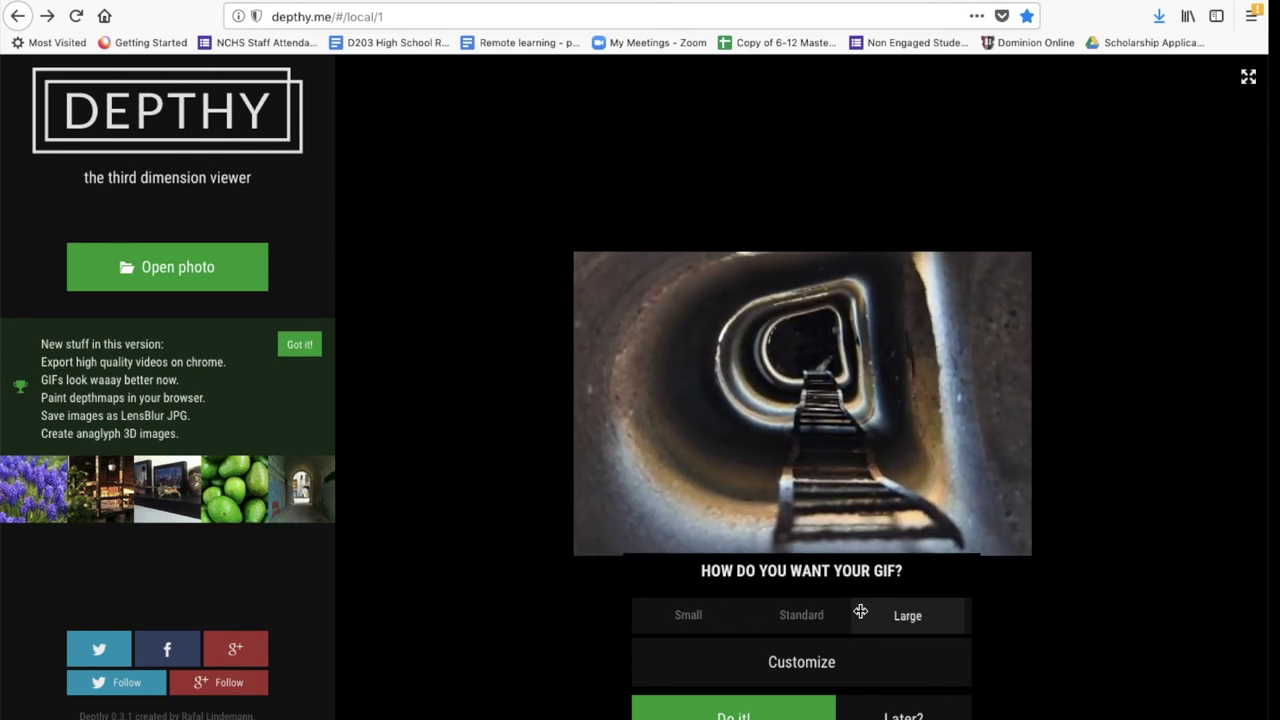
{"action": "left_click", "coordinate": [805, 664]}
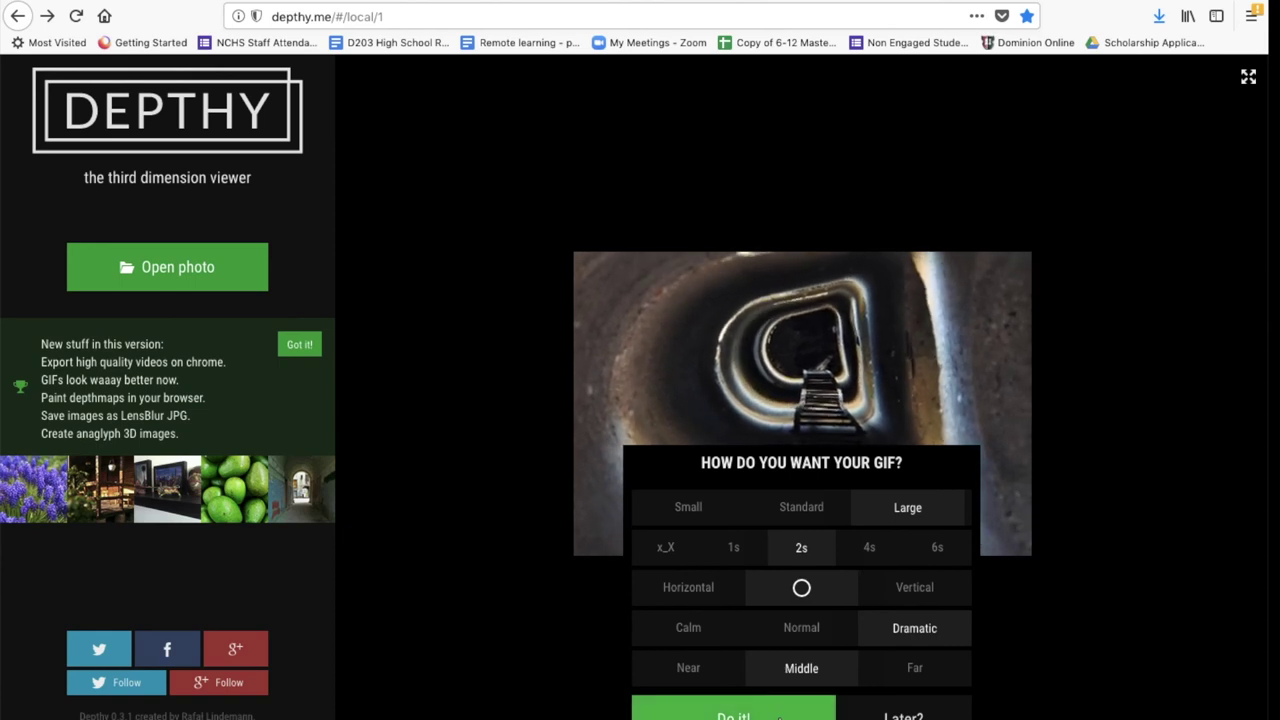
{"action": "left_click", "coordinate": [779, 716]}
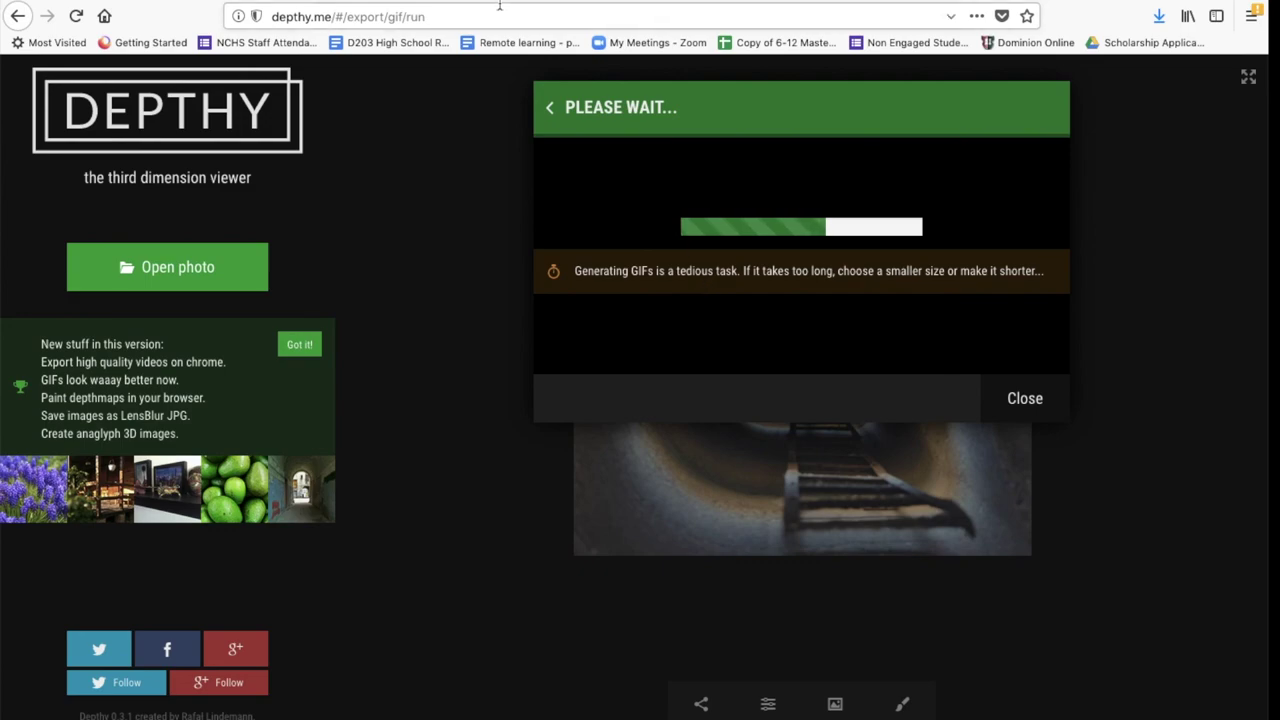
Drag Hot_Sauce_LoRes.gif from the desktop into a new Firefox tab and maximize the window
{"action": "key", "text": "super+t"}
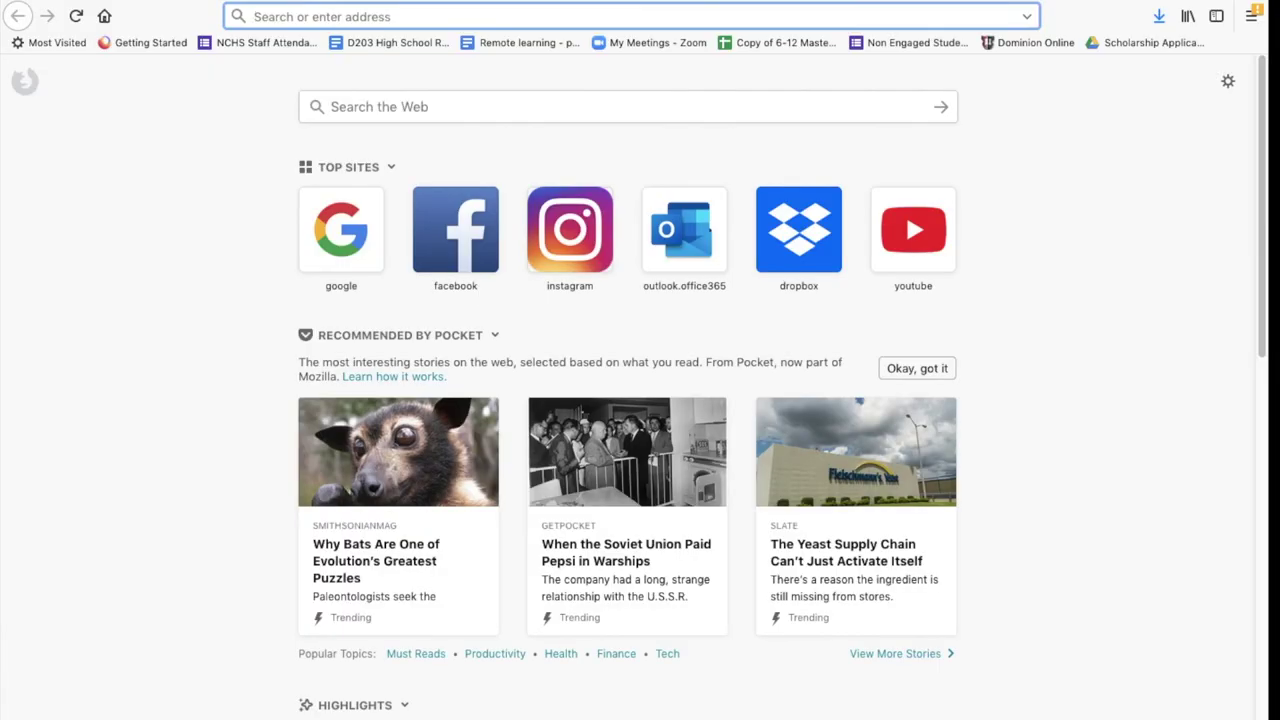
{"action": "left_click_drag", "start_coordinate": [730, 1], "coordinate": [643, 423]}
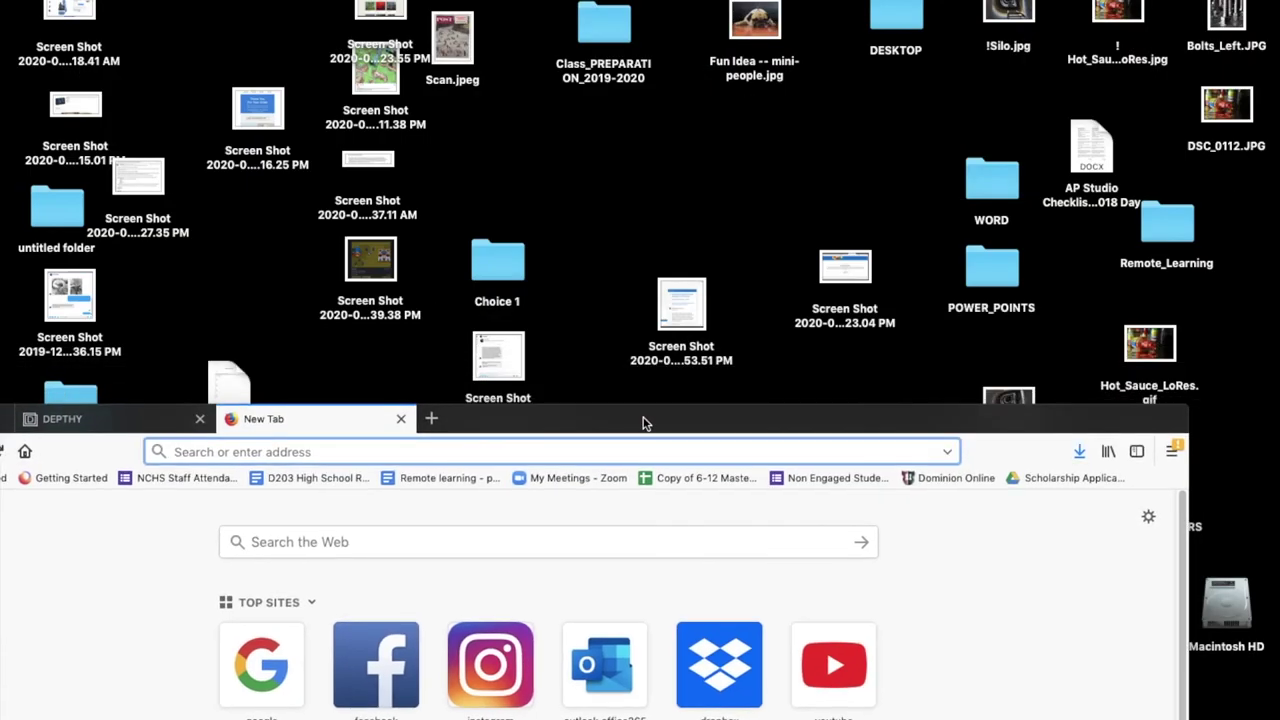
{"action": "left_click_drag", "start_coordinate": [1146, 352], "coordinate": [1205, 338]}
{"action": "left_click_drag", "start_coordinate": [990, 452], "coordinate": [961, 71]}
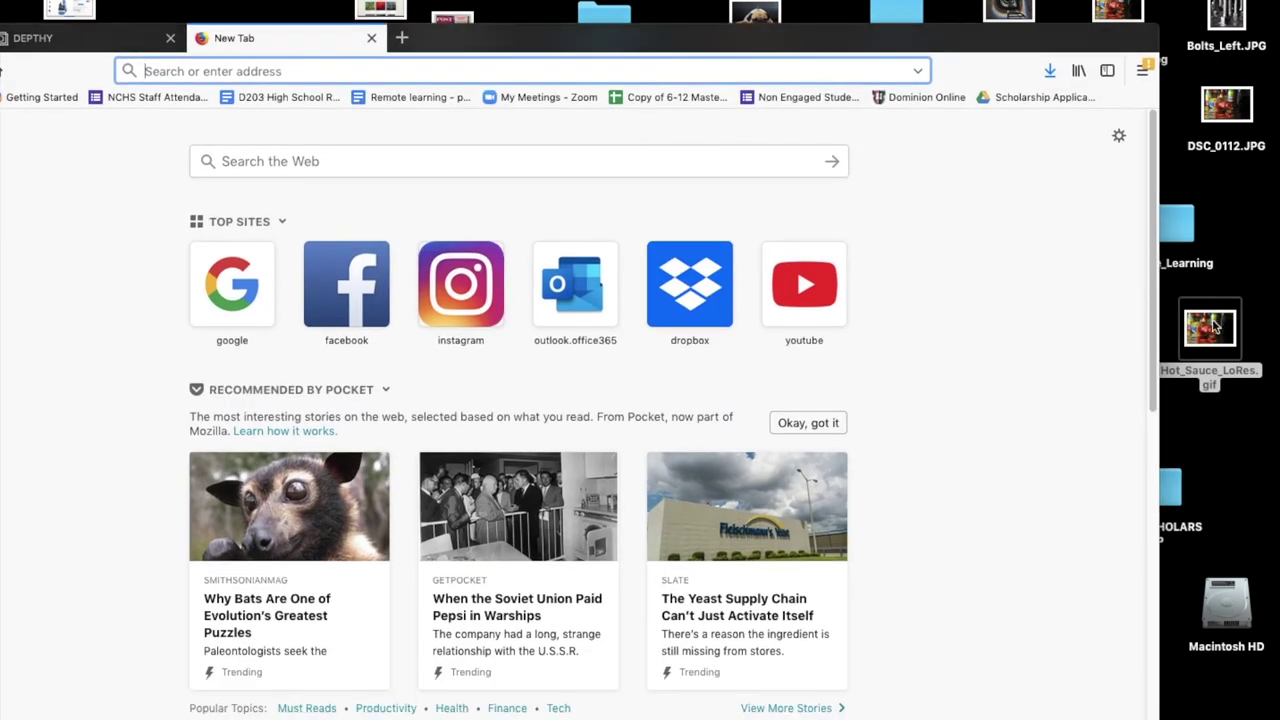
{"action": "left_click_drag", "start_coordinate": [1215, 327], "coordinate": [660, 384]}
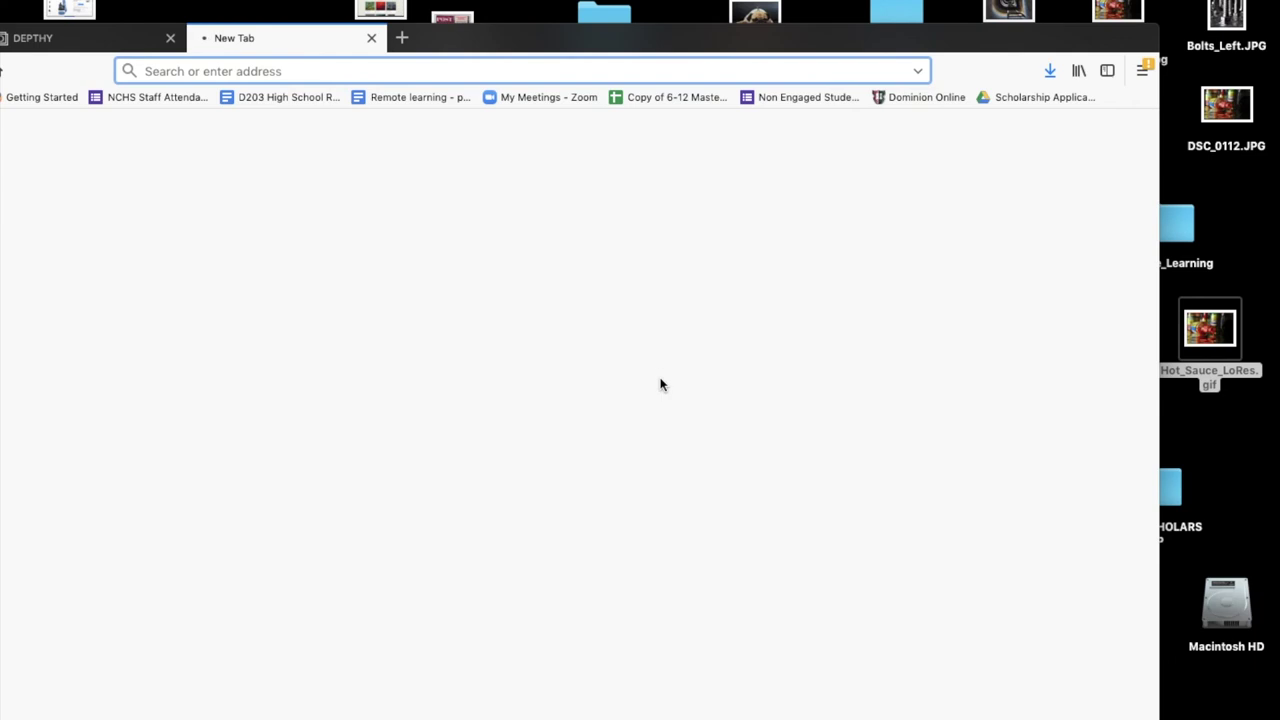
{"action": "double_click", "coordinate": [666, 34]}
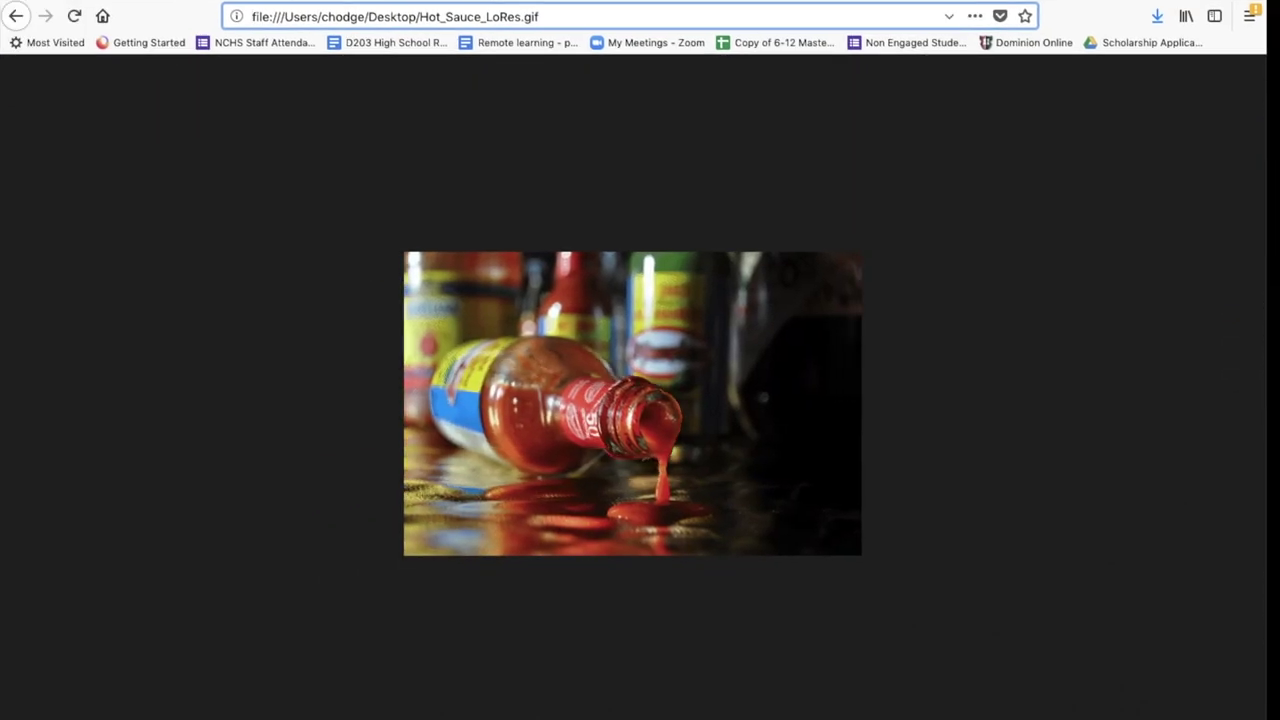